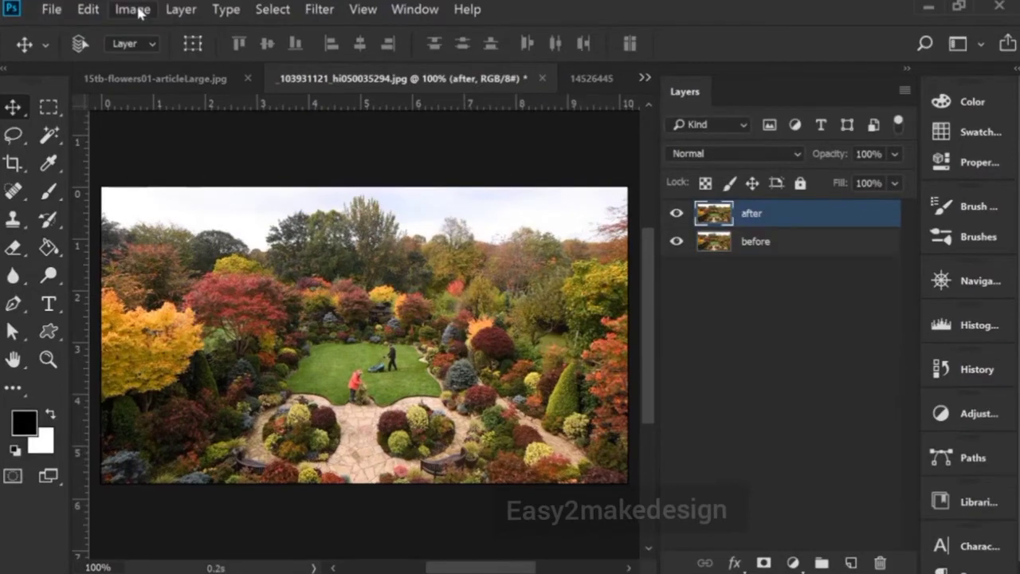
Apply a Brightness/Contrast adjustment to the after layer with Brightness 18 and Contrast 10.
click(138, 14)
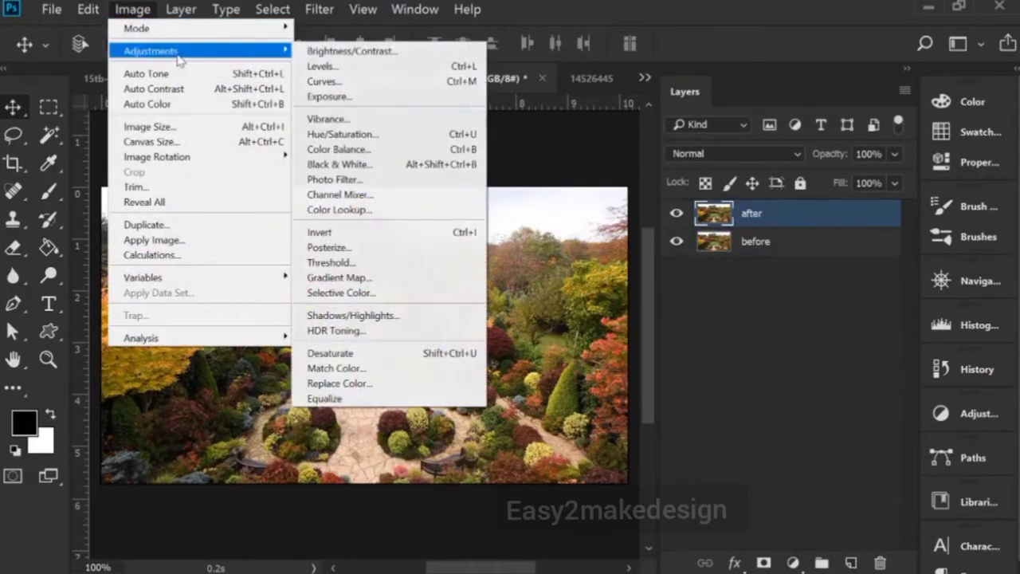
mouse_move(270, 58)
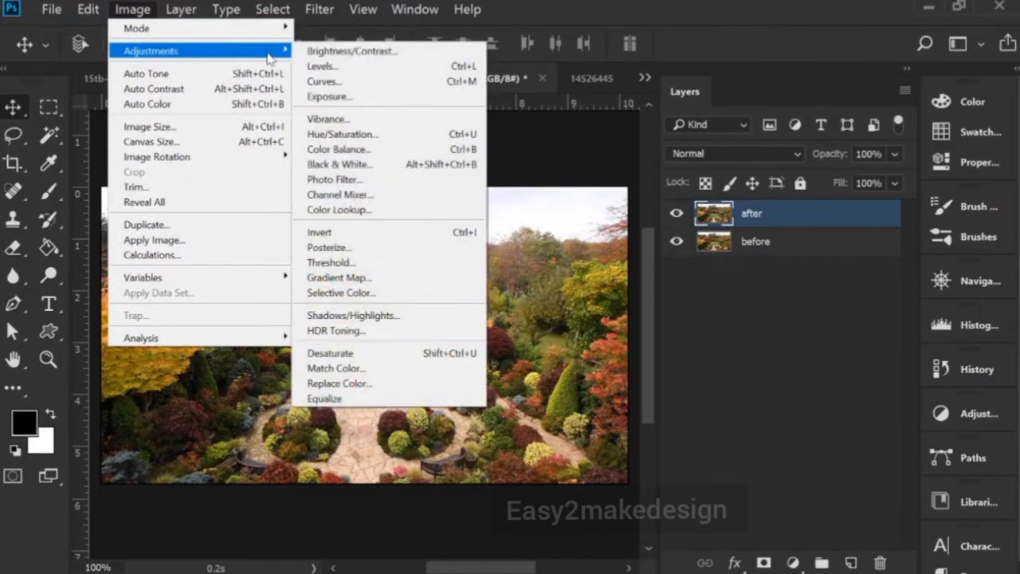
click(332, 52)
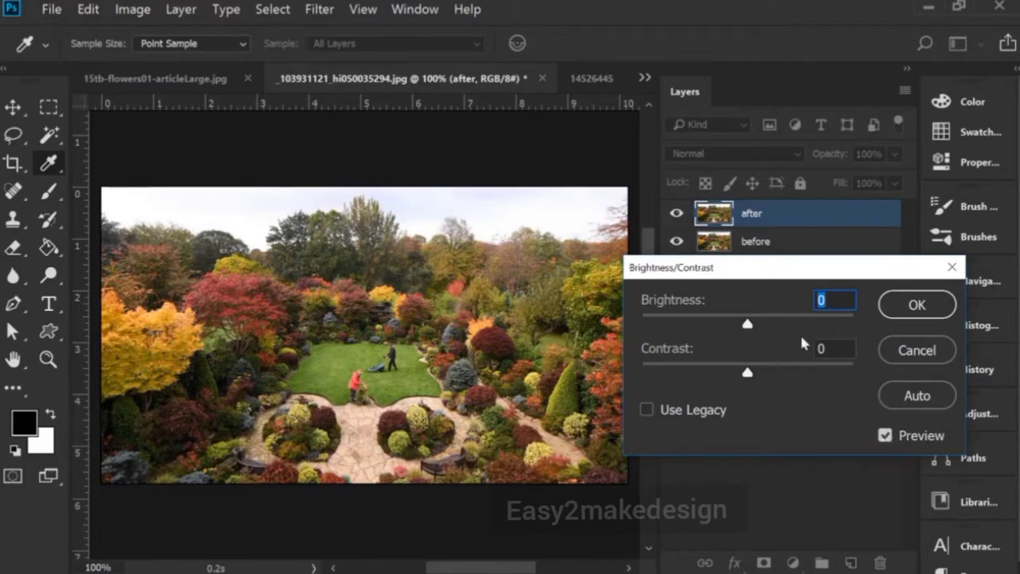
click(884, 435)
click(885, 435)
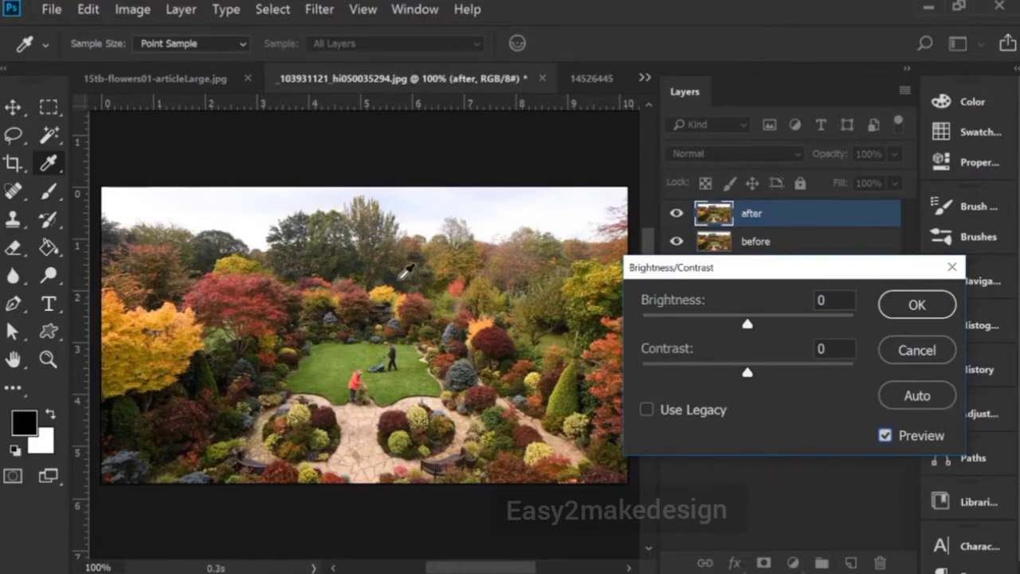
mouse_move(747, 324)
mouse_down()
mouse_move(780, 326)
mouse_move(708, 335)
mouse_move(755, 335)
mouse_up()
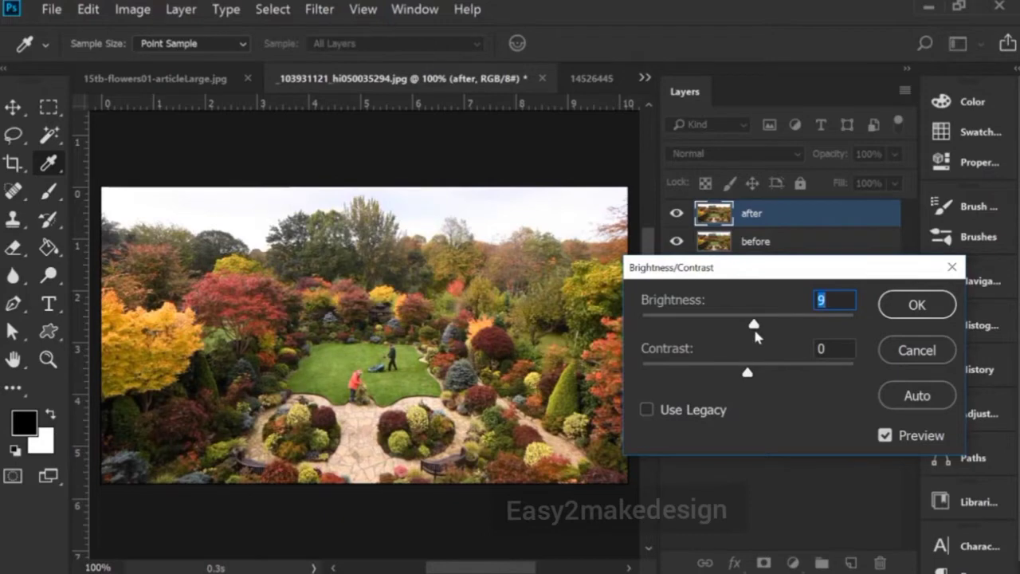
drag(756, 334, 787, 336)
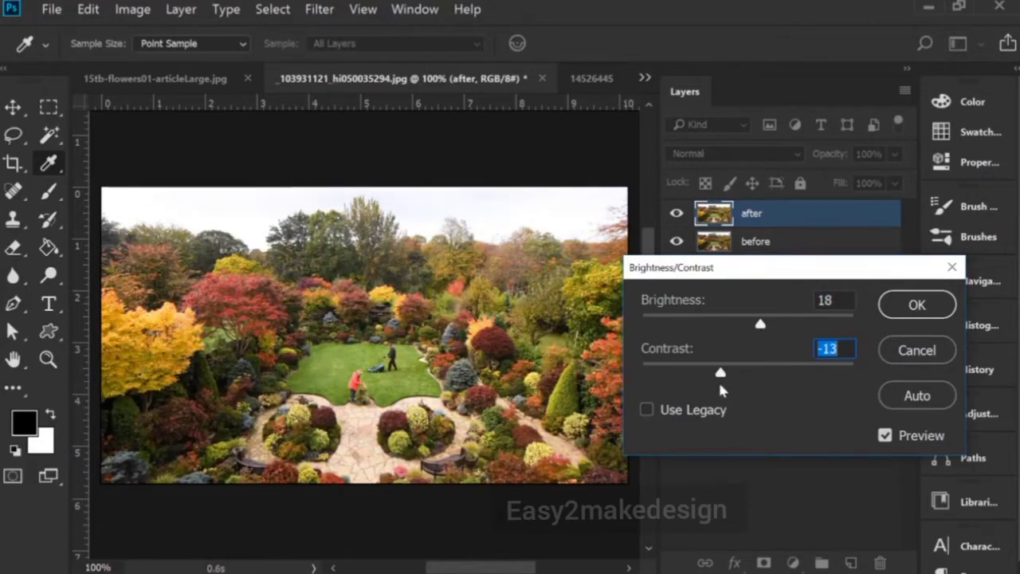
drag(720, 384, 757, 391)
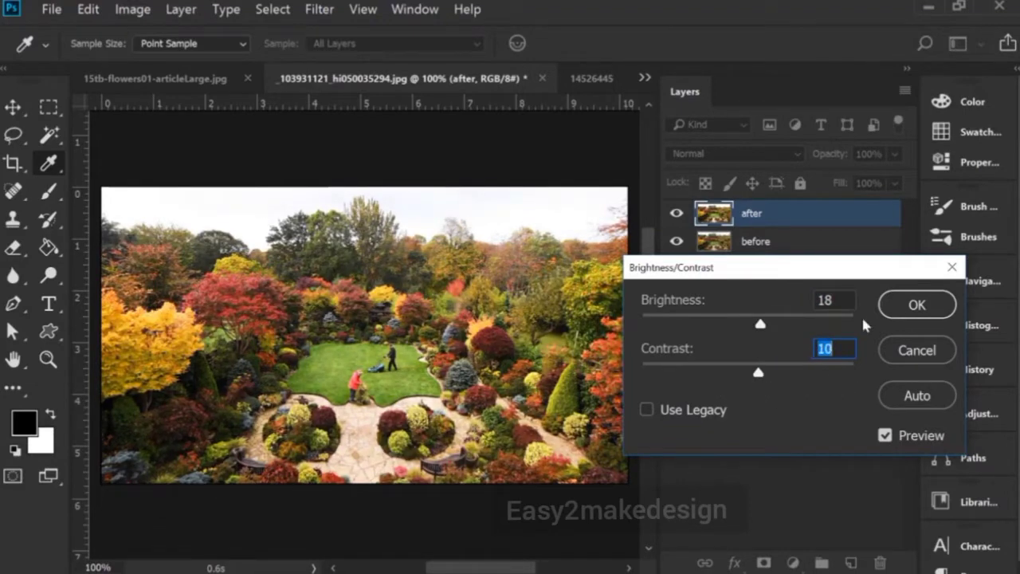
click(896, 305)
Toggle the after layer's visibility to compare the brightened image with the original.
click(676, 213)
click(676, 213)
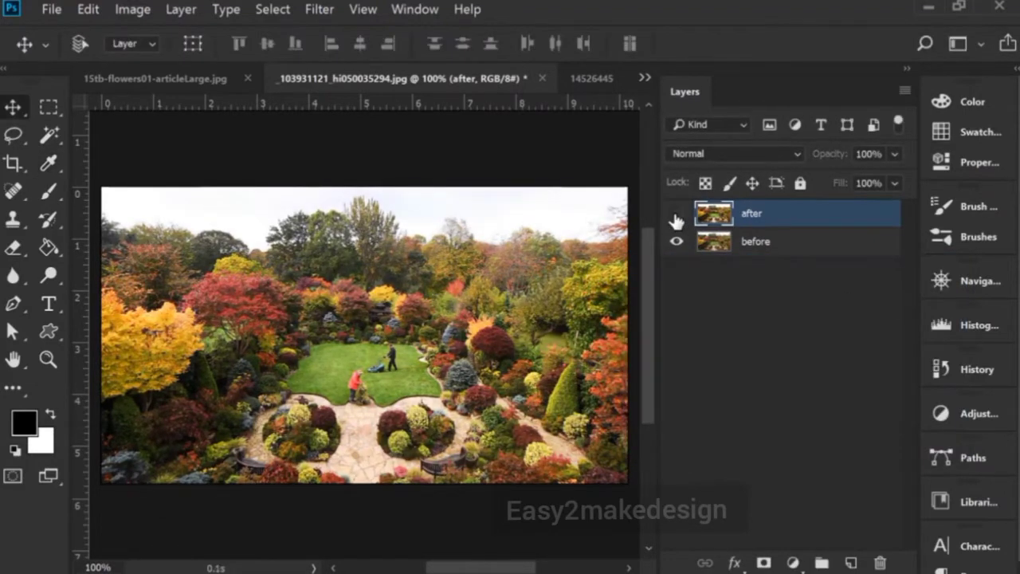
click(676, 213)
click(676, 213)
click(676, 216)
click(676, 215)
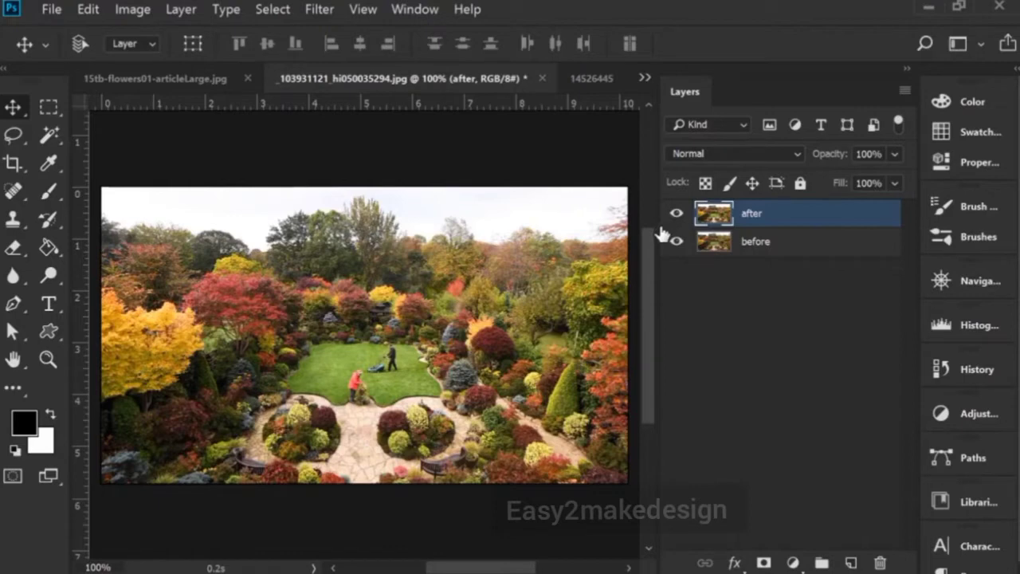
Duplicate the before layer and rename the after layer to B&C.
click(783, 244)
key(ctrl+j)
double_click(765, 215)
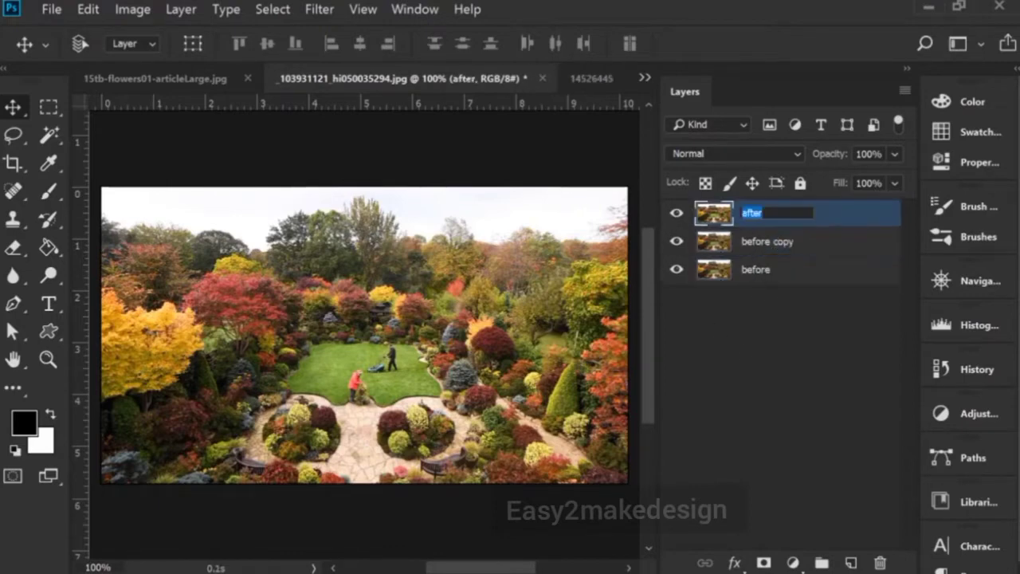
text(B&C)
Rename the before copy layer to Vibrance and move it above the B&C layer.
double_click(769, 242)
text(Vibrance)
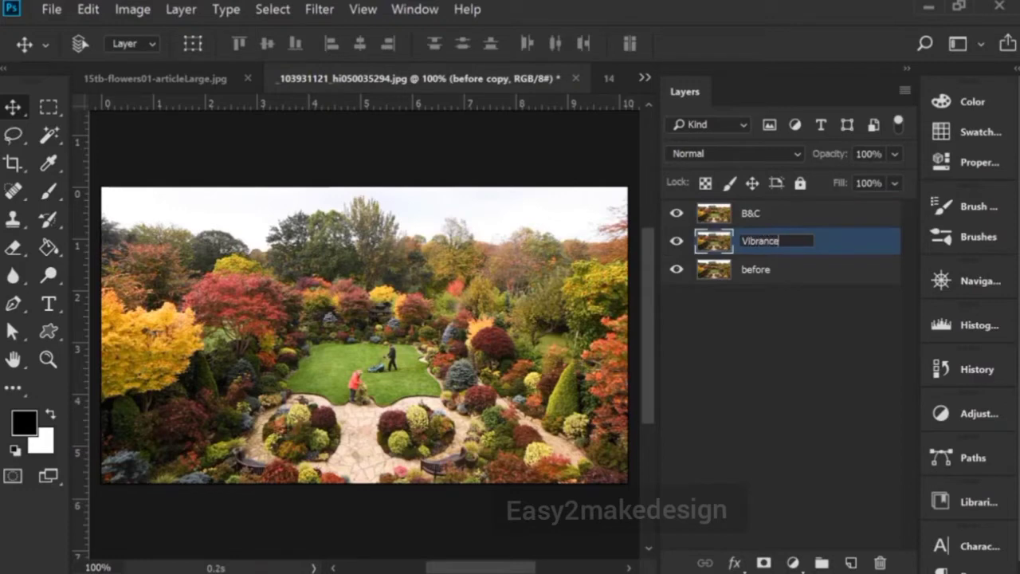
key(Return)
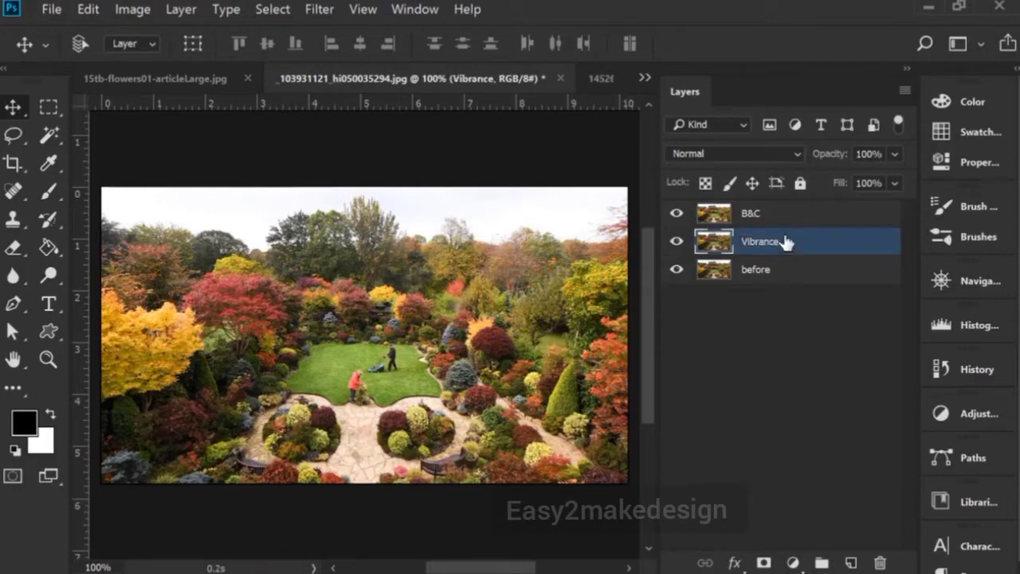
drag(790, 250, 798, 205)
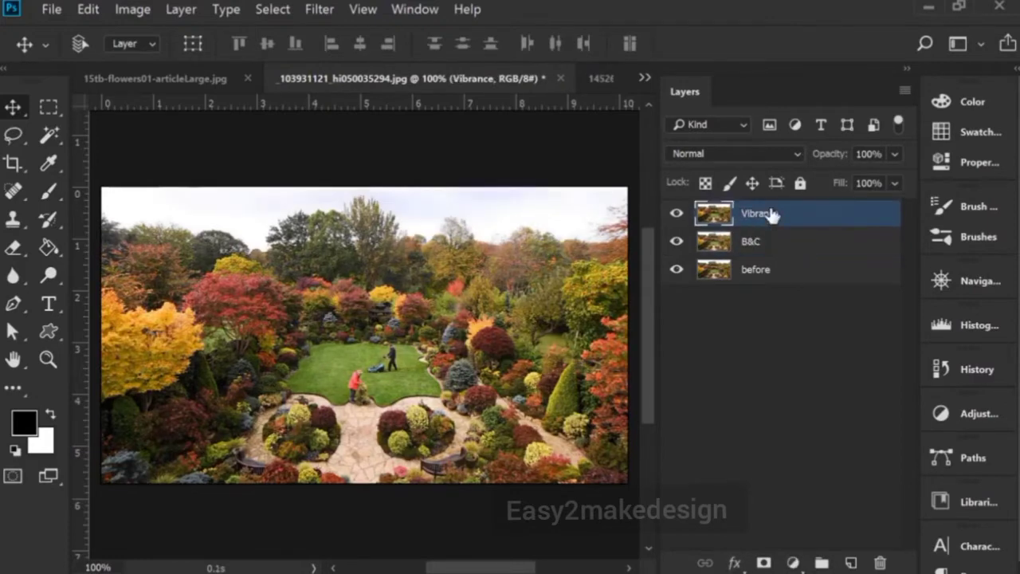
Hide the before and B&C layers, and apply a Vibrance adjustment of Vibrance +44 and Saturation +22 to the Vibrance layer.
click(677, 271)
click(677, 242)
click(132, 11)
mouse_move(152, 53)
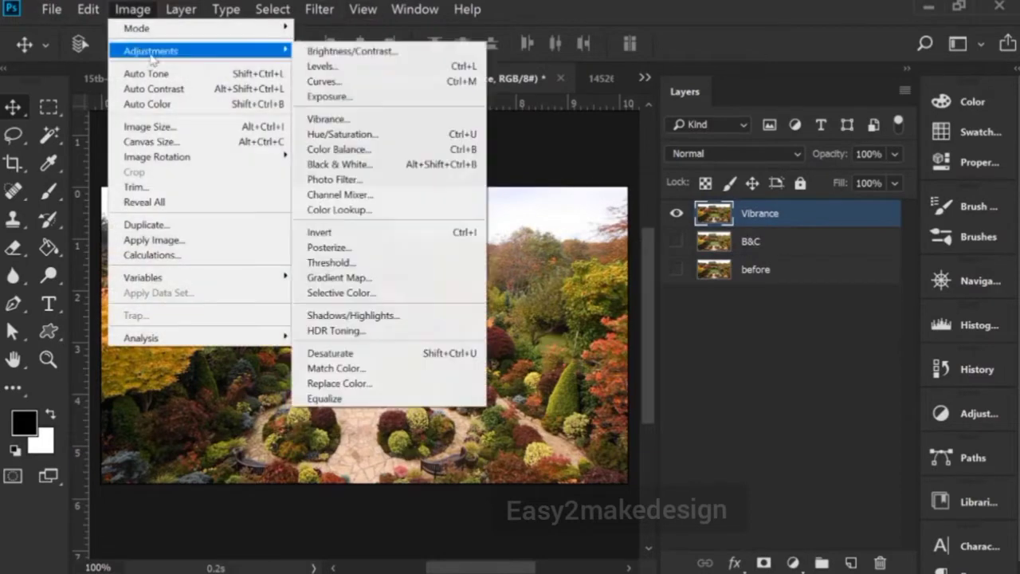
click(340, 126)
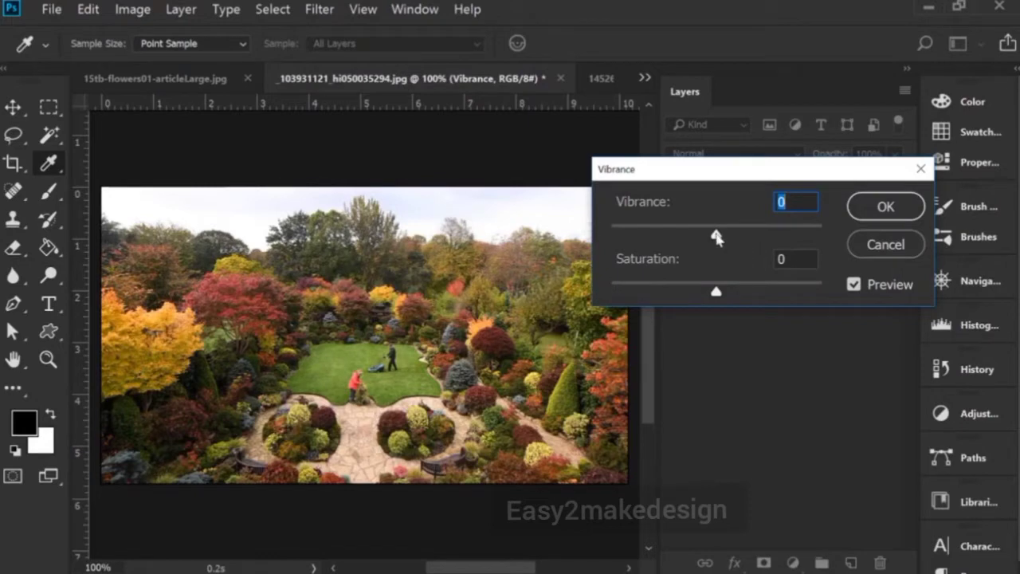
drag(717, 236, 759, 254)
drag(763, 253, 765, 253)
click(714, 293)
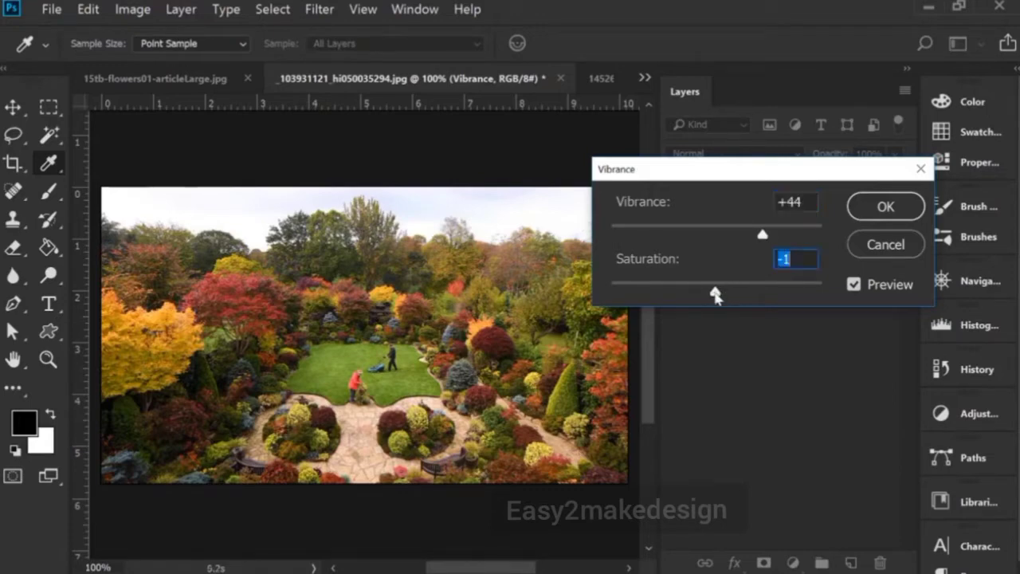
drag(716, 295, 741, 298)
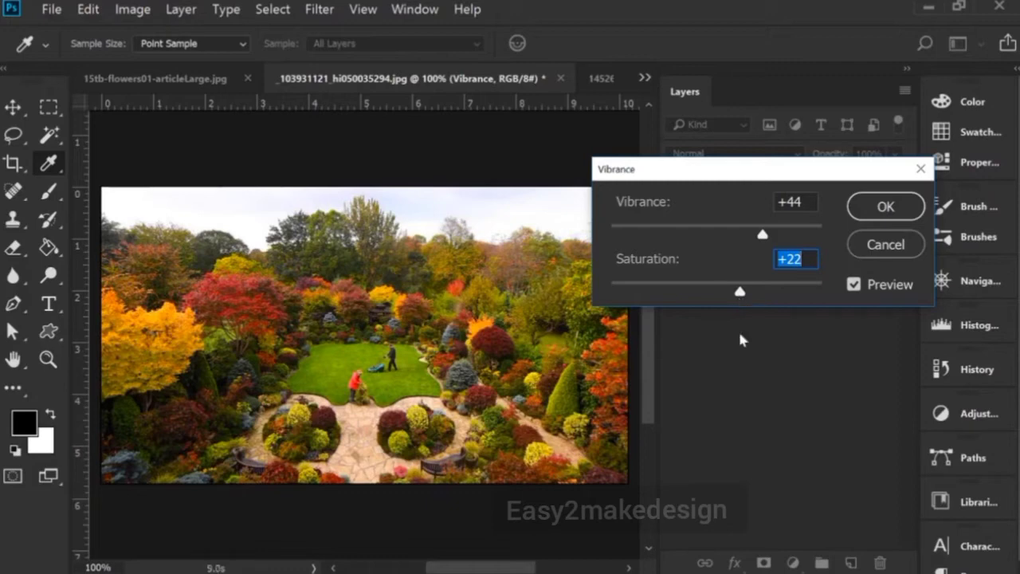
click(886, 209)
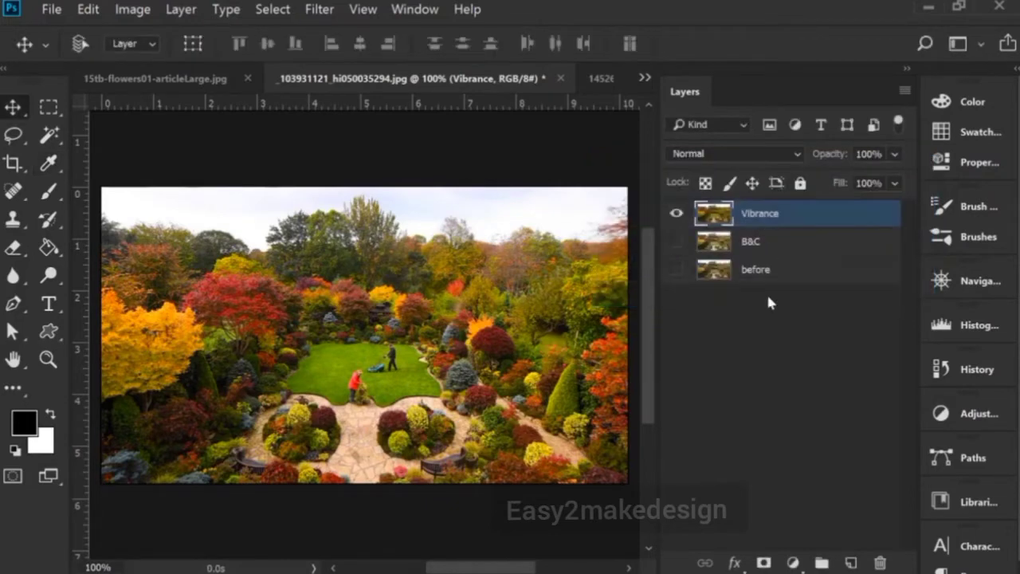
Compare the Vibrance layer with the B&C layer by toggling their visibility.
click(677, 213)
click(676, 241)
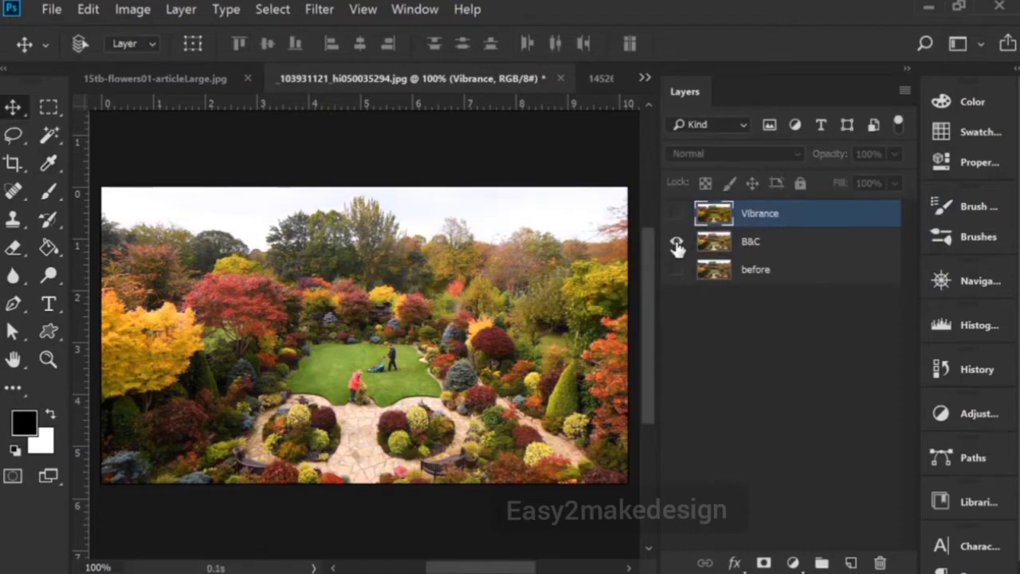
click(676, 214)
click(678, 216)
click(676, 213)
Hide B&C, show the before layer, and toggle the Vibrance layer to compare it with the original.
click(676, 241)
click(676, 269)
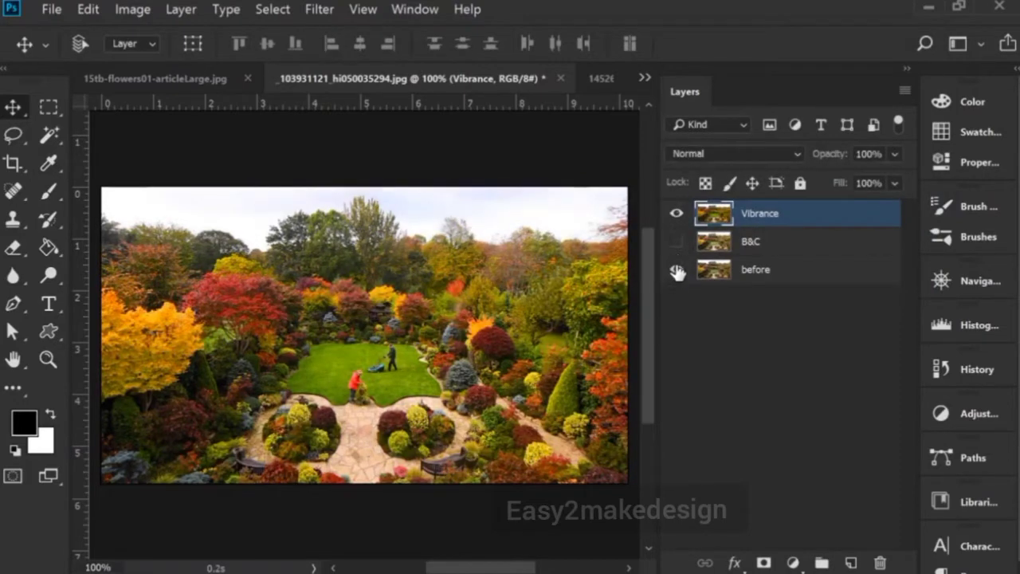
click(677, 213)
click(676, 214)
click(677, 213)
click(676, 214)
Duplicate the before layer as H&S and move it to the top of the layer stack.
click(765, 269)
key(ctrl+j)
double_click(771, 269)
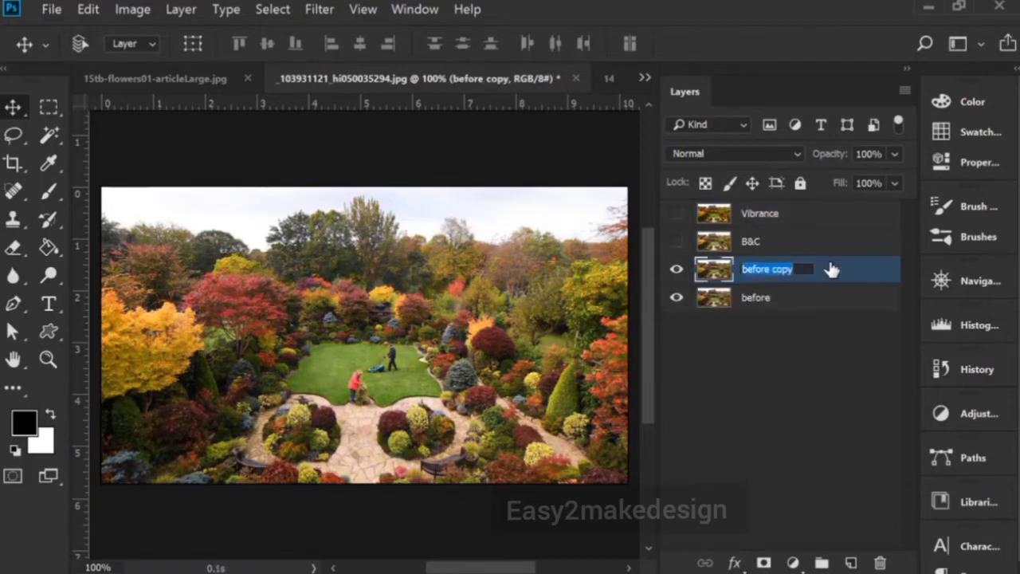
text(H&S)
key(Return)
drag(831, 270, 774, 209)
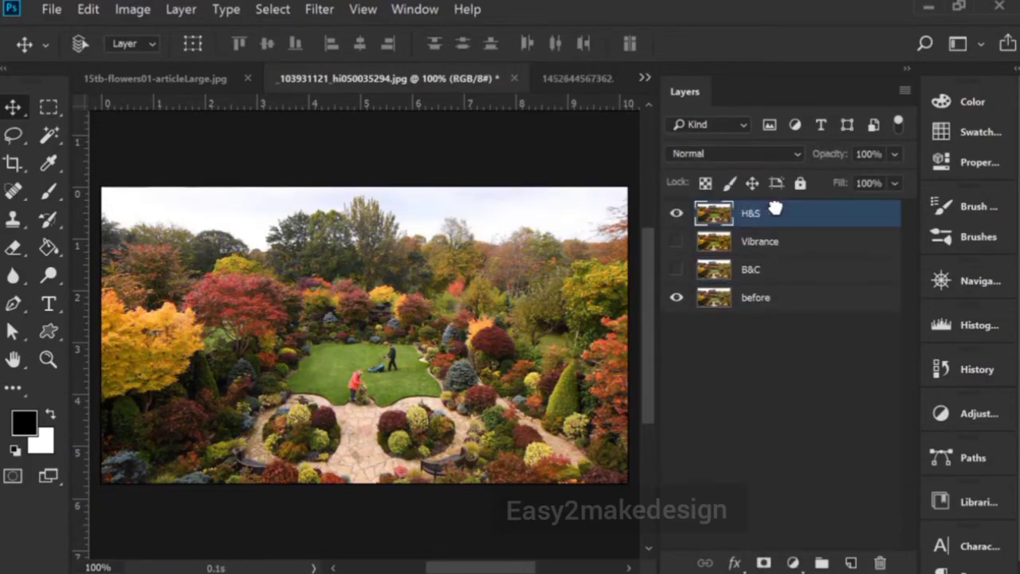
Hide the before layer and set the H&S layer's Master Hue/Saturation to Hue +5, Saturation +38 and Lightness -2.
click(675, 297)
click(145, 10)
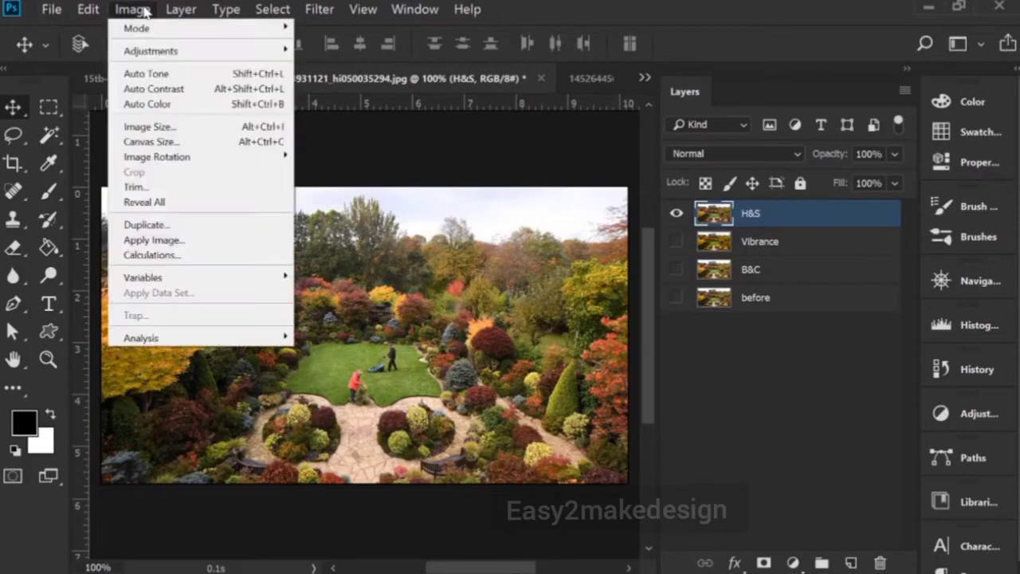
mouse_move(220, 48)
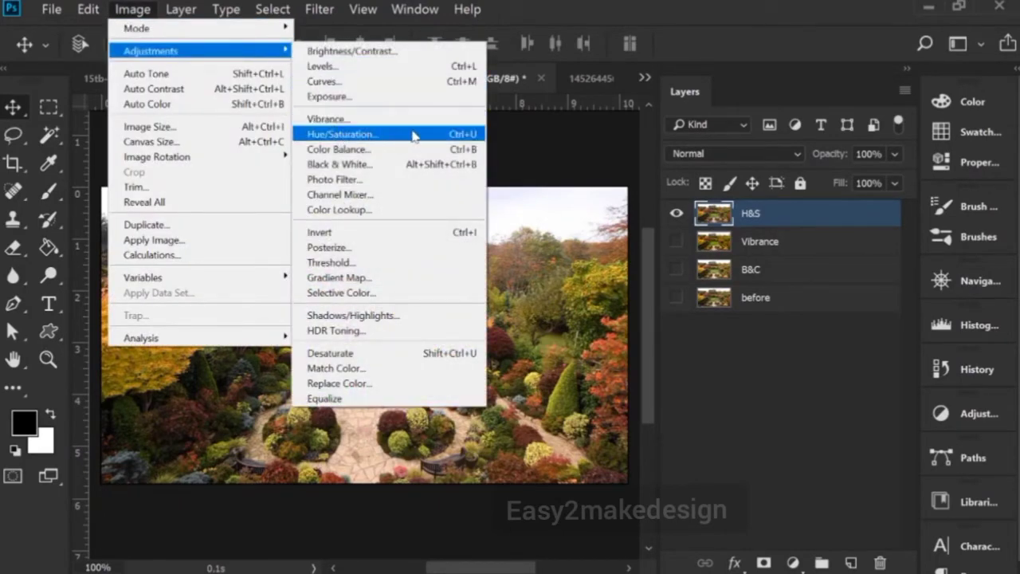
click(464, 137)
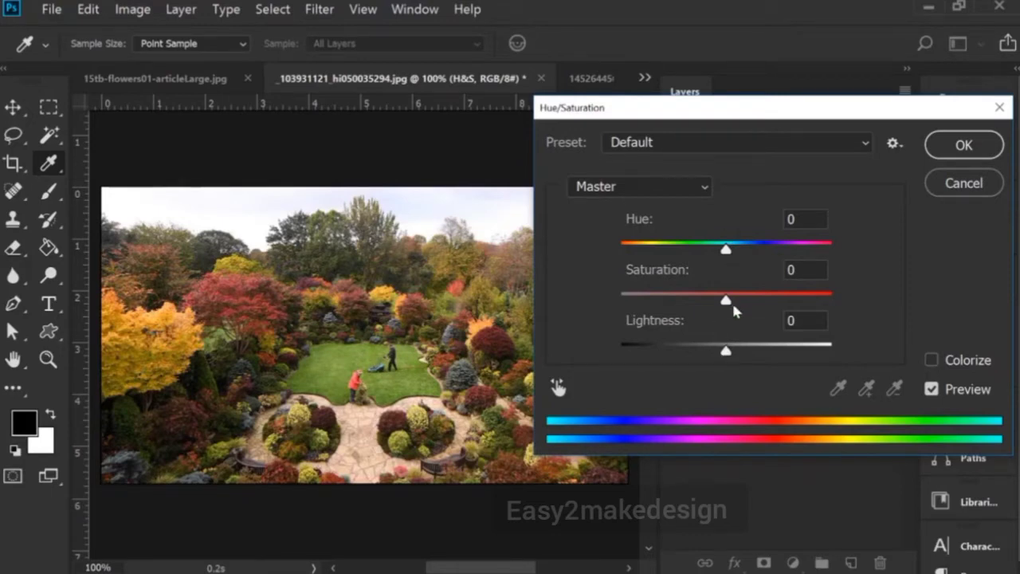
mouse_move(726, 252)
mouse_down()
mouse_move(771, 250)
mouse_move(674, 251)
mouse_move(731, 265)
mouse_up()
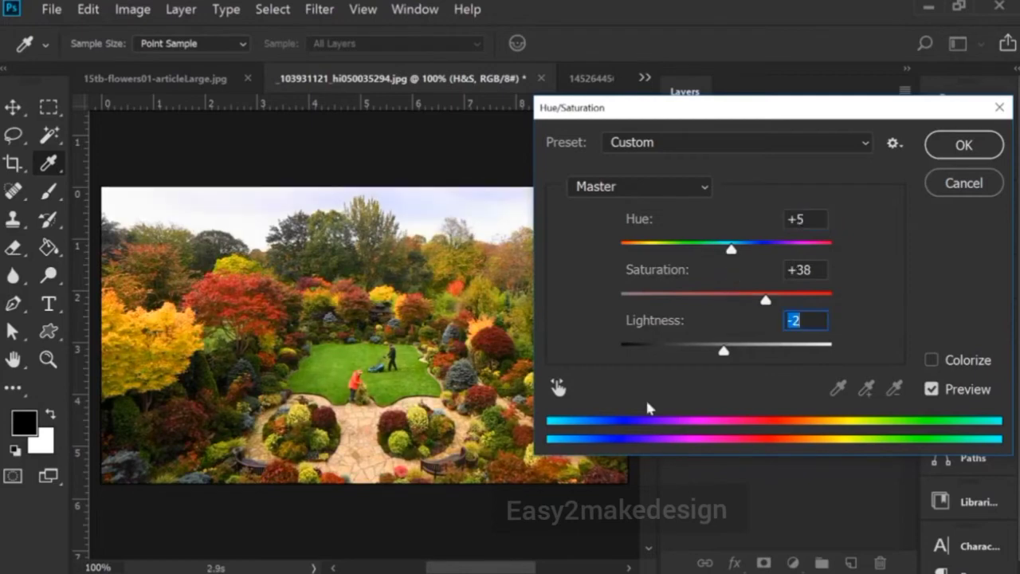
Set the Hue of the Yellows range to +8 in the Hue/Saturation adjustment.
click(656, 187)
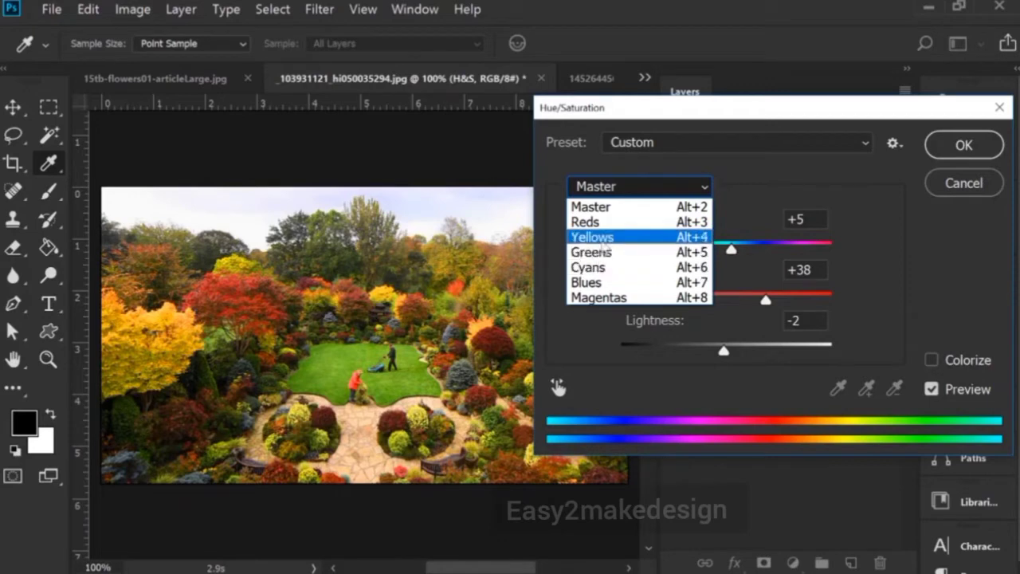
click(604, 236)
click(723, 249)
mouse_move(723, 249)
mouse_down()
mouse_move(691, 249)
mouse_move(733, 249)
mouse_up()
Set the Reds range to Hue -8, Saturation +19 and Lightness +9, and apply the Hue/Saturation adjustment.
click(621, 187)
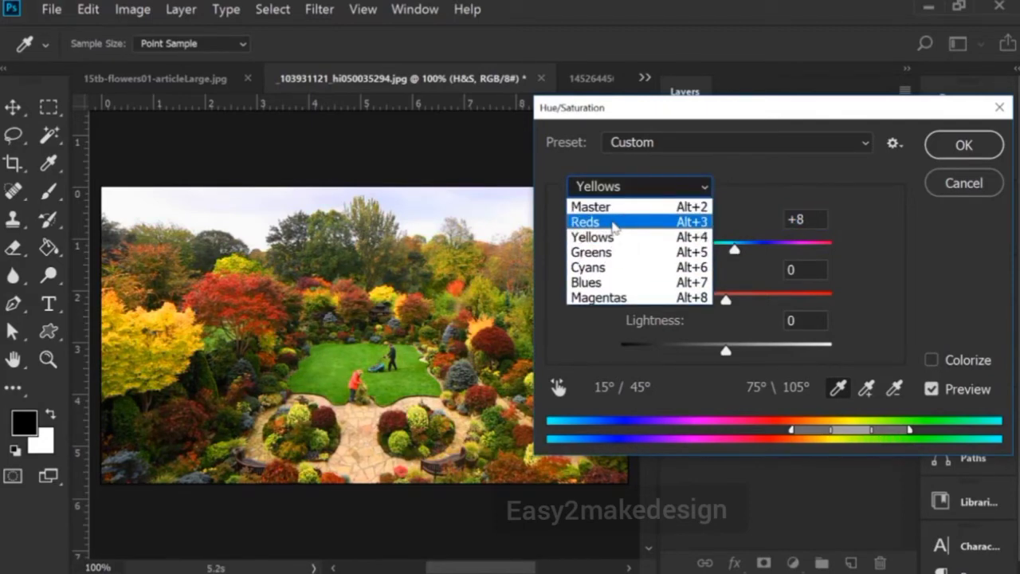
click(611, 223)
drag(725, 249, 742, 352)
drag(708, 300, 741, 301)
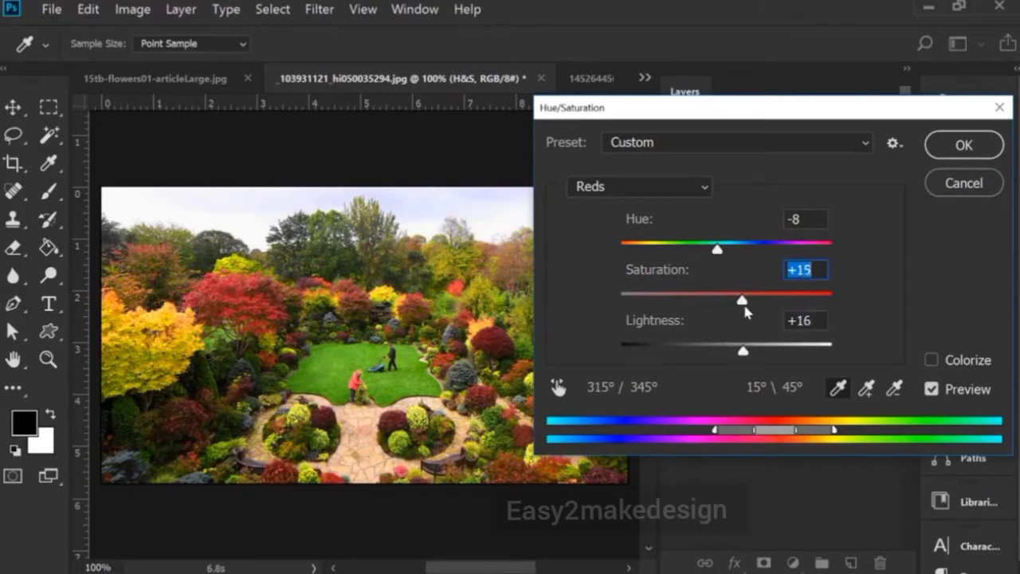
drag(743, 355, 735, 355)
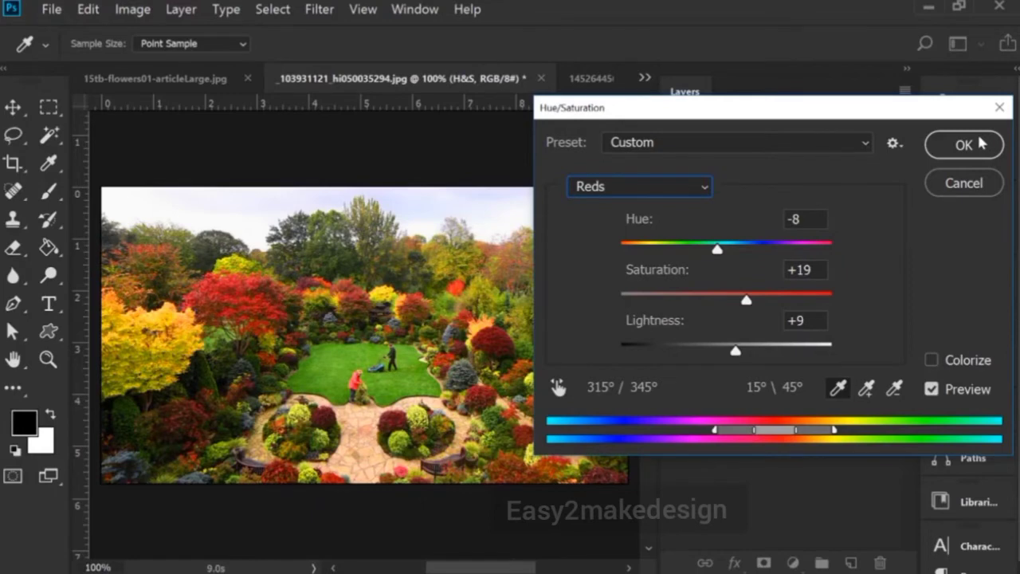
click(963, 145)
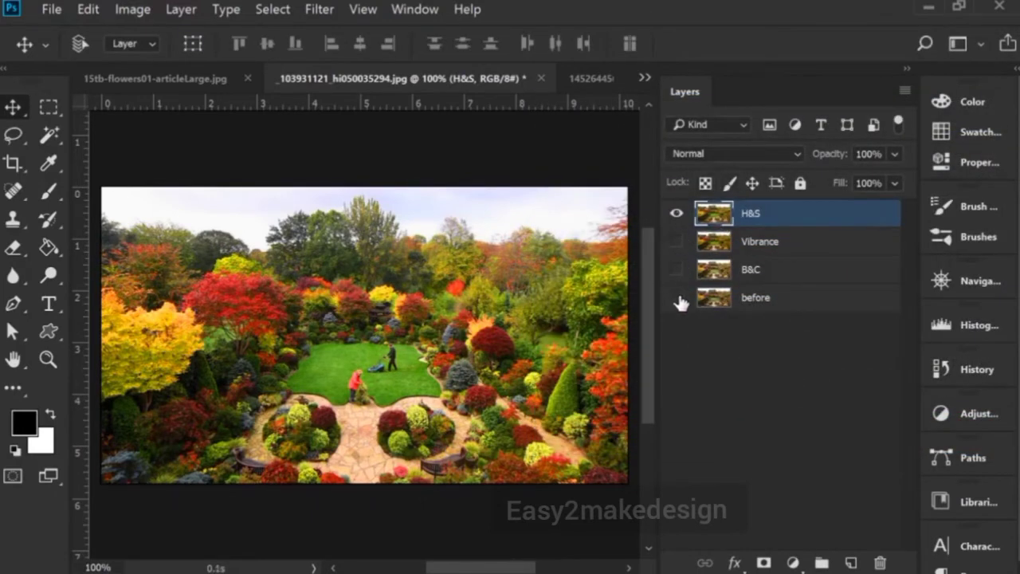
Show the before layer and toggle the H&S layer's visibility to compare the color change with the original.
click(677, 214)
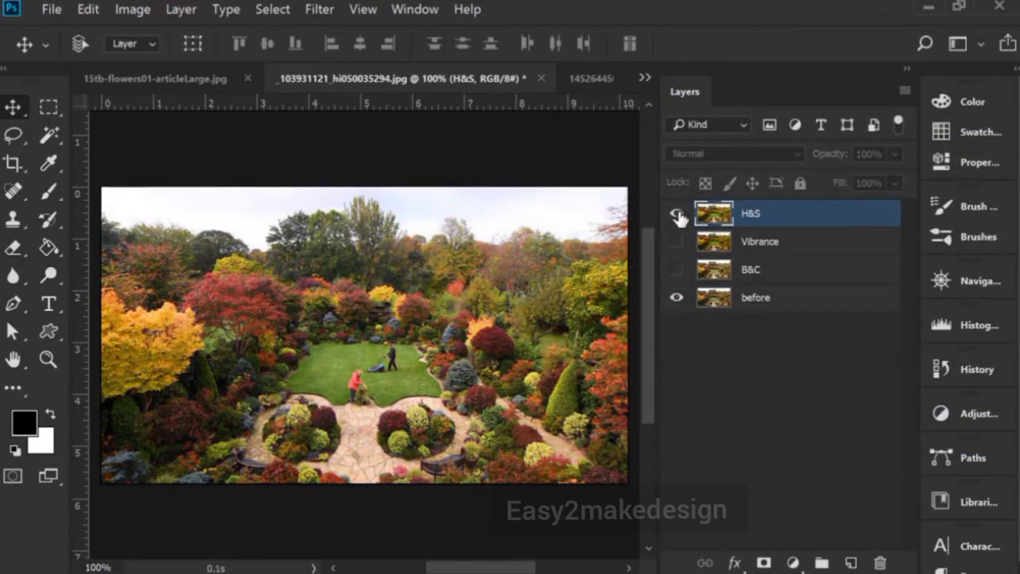
click(676, 214)
click(677, 213)
click(676, 213)
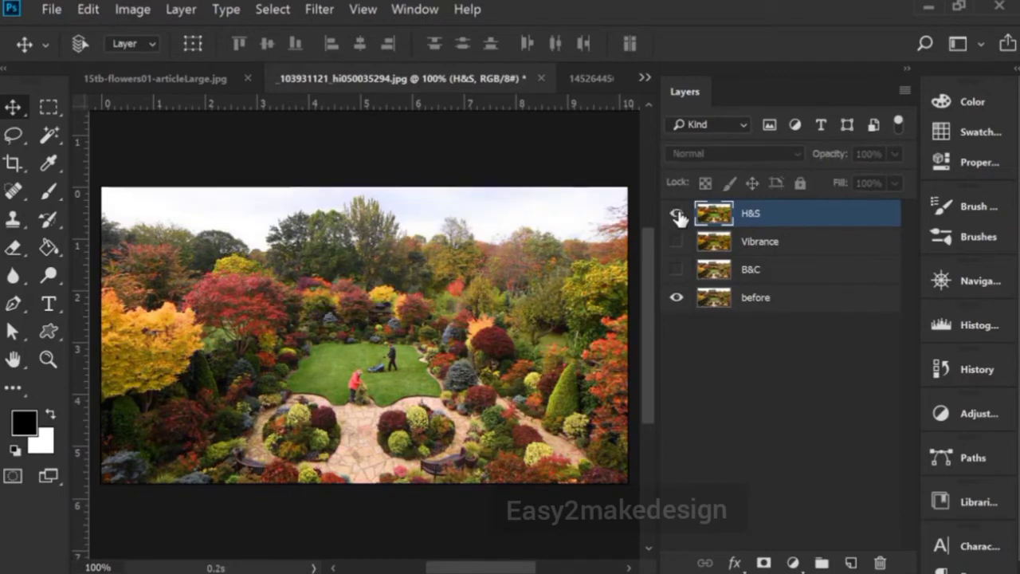
click(676, 213)
click(676, 213)
With the Elliptical Marquee tool, draw a round selection over the trees at the photo's upper right, keeping the H&S layer visible.
key(shift+m)
click(677, 213)
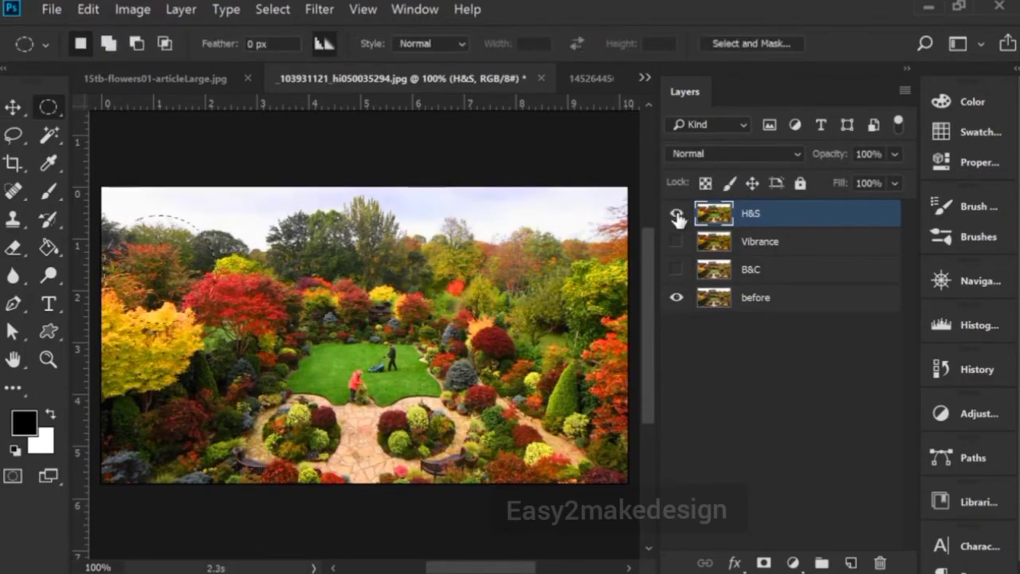
drag(455, 211, 604, 361)
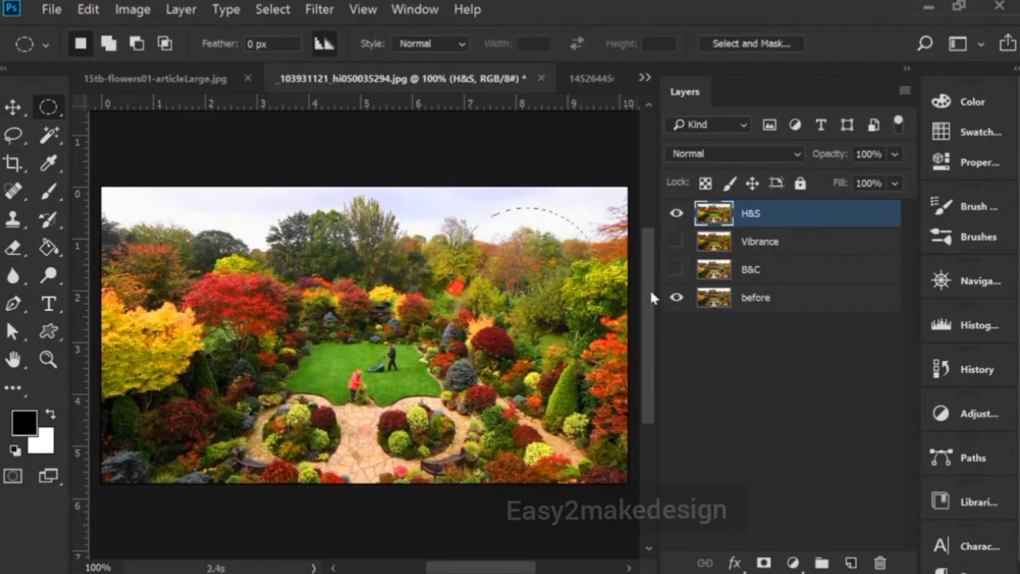
Toggle the H&S layer's visibility to compare it with the original, and deselect the round selection over the trees.
click(677, 215)
click(676, 213)
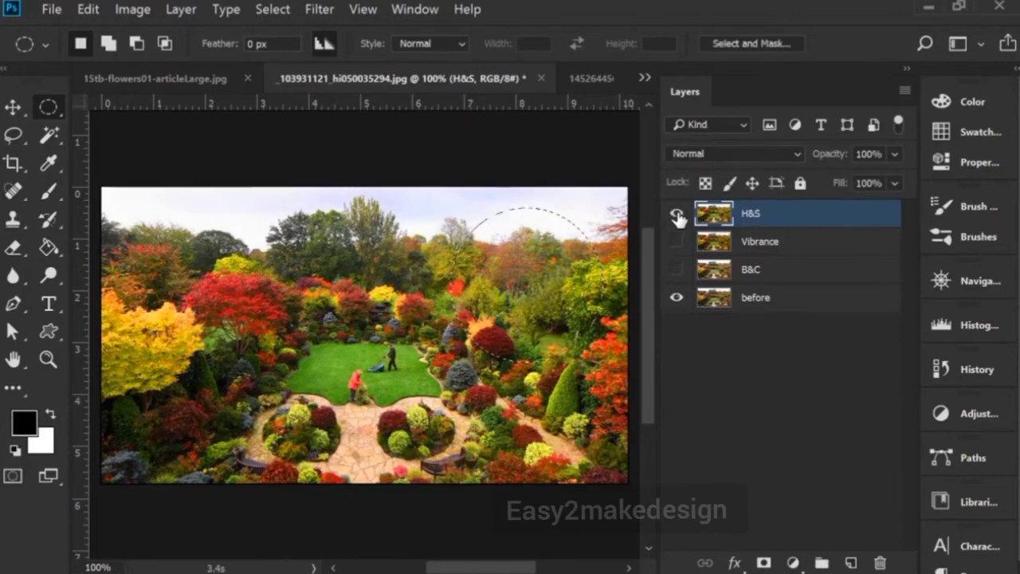
key(ctrl+d)
click(676, 213)
click(676, 213)
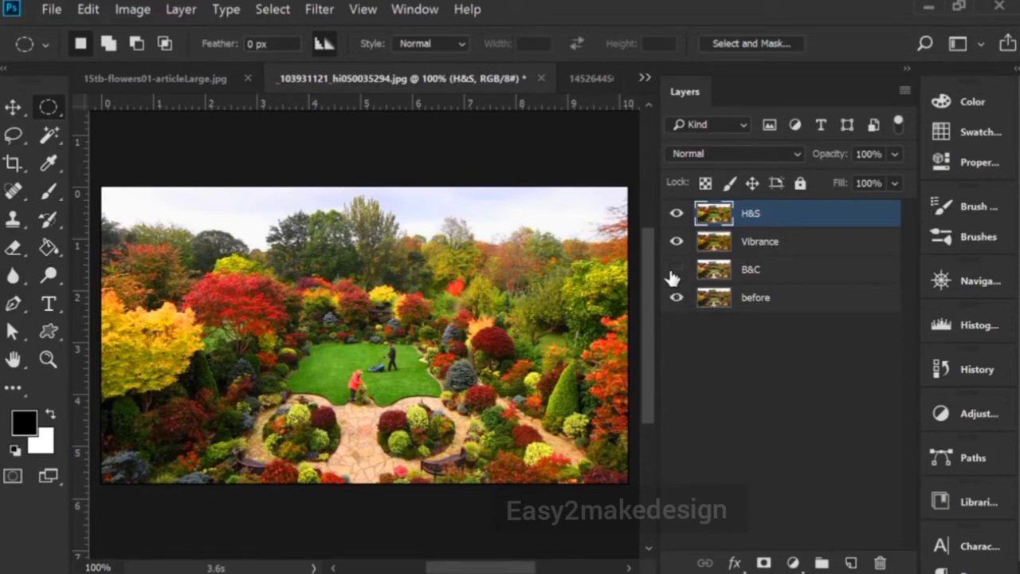
Show the Vibrance and B&C layers, and duplicate the before layer to the top of the stack as B&W.
click(676, 270)
click(754, 299)
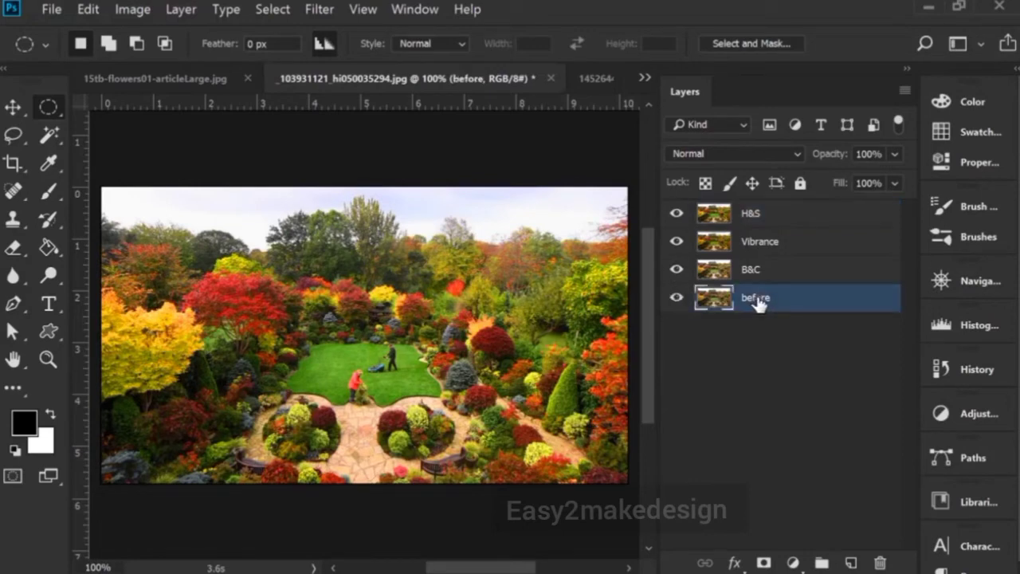
key(ctrl+j)
drag(757, 296, 781, 225)
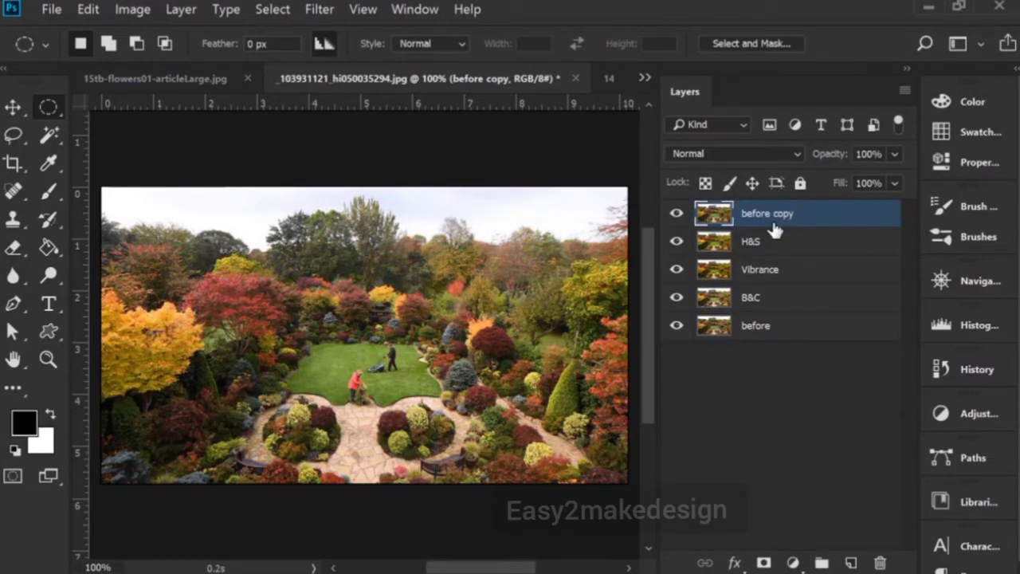
double_click(763, 215)
text(B&W)
key(Return)
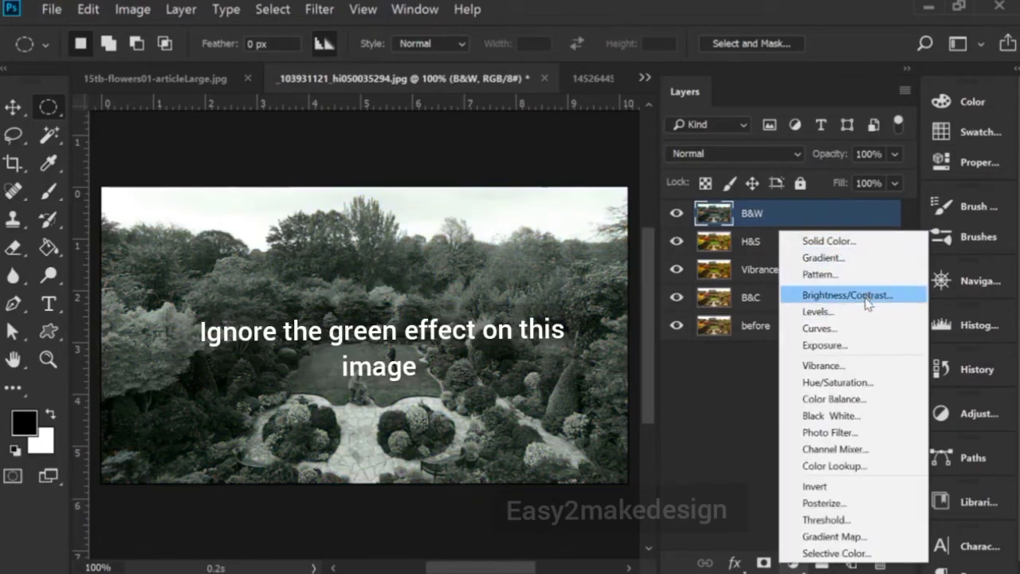
Add a Levels adjustment layer above the before copy layer and set its midtone input level to 0.79.
click(820, 311)
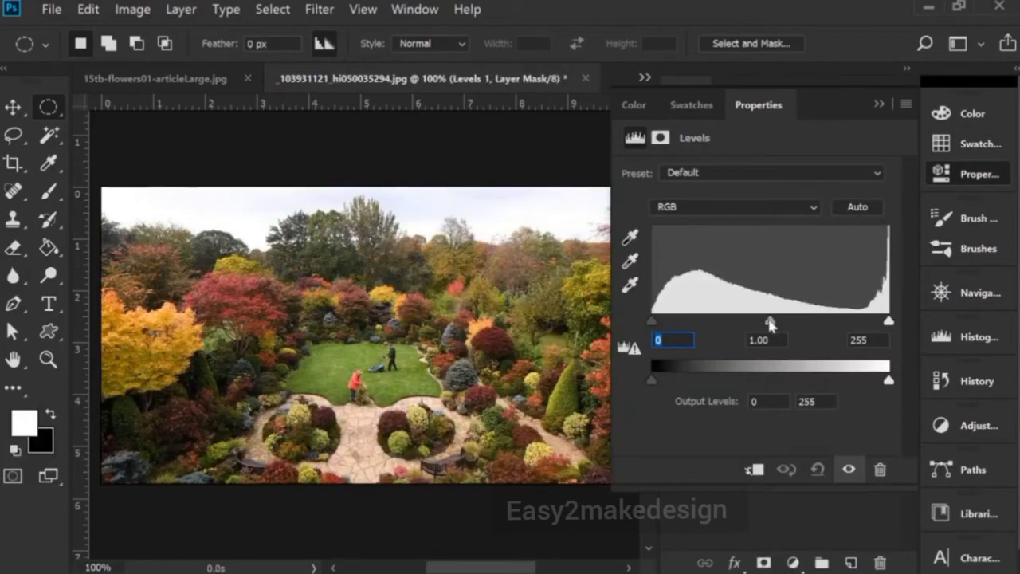
drag(771, 321, 797, 333)
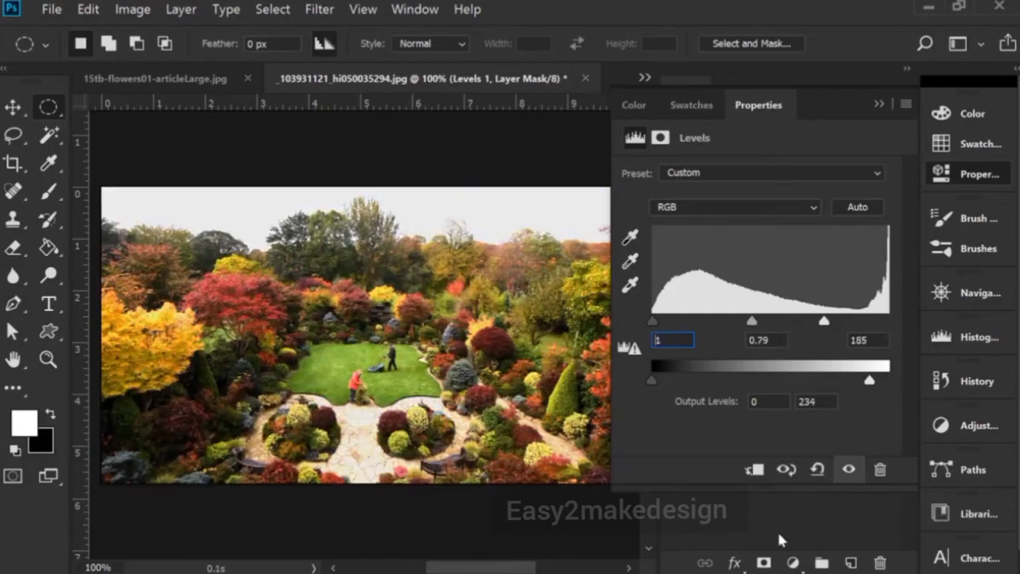
click(778, 534)
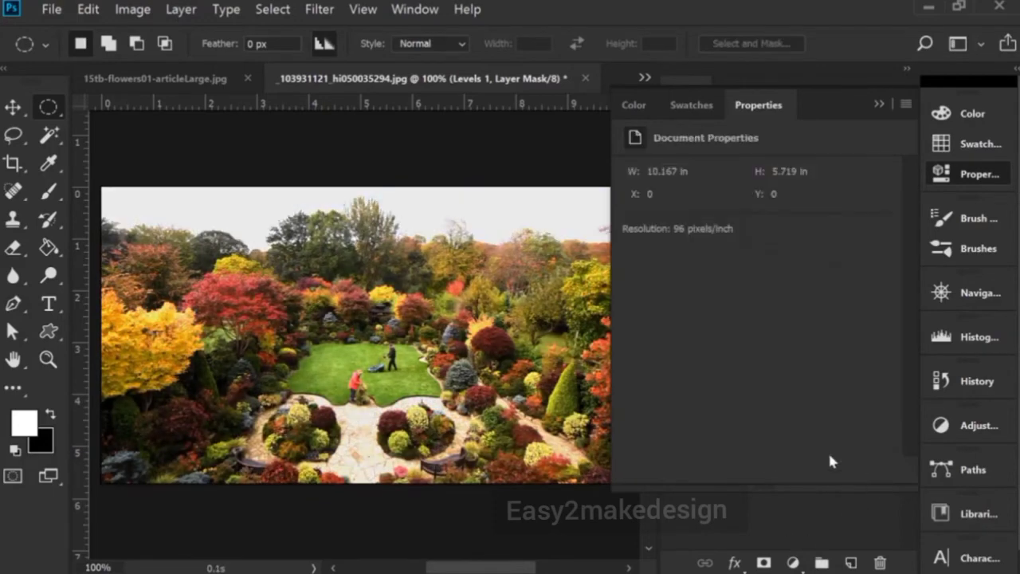
click(879, 104)
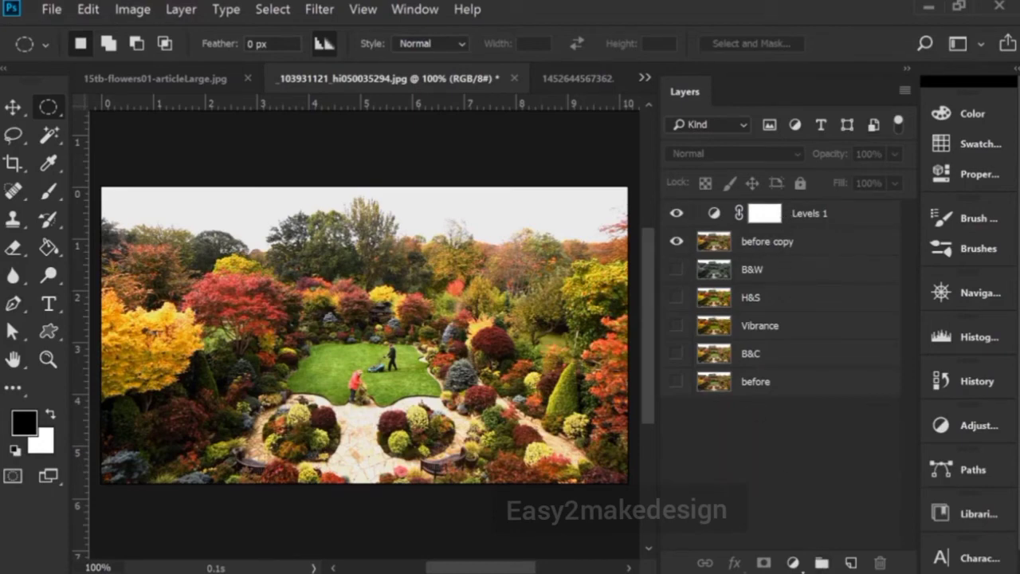
click(792, 562)
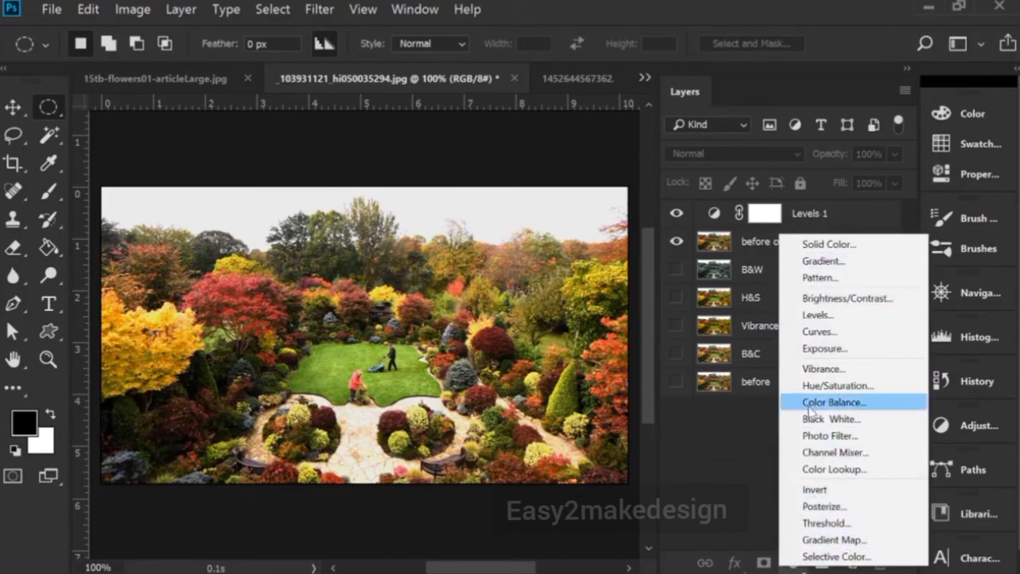
click(700, 495)
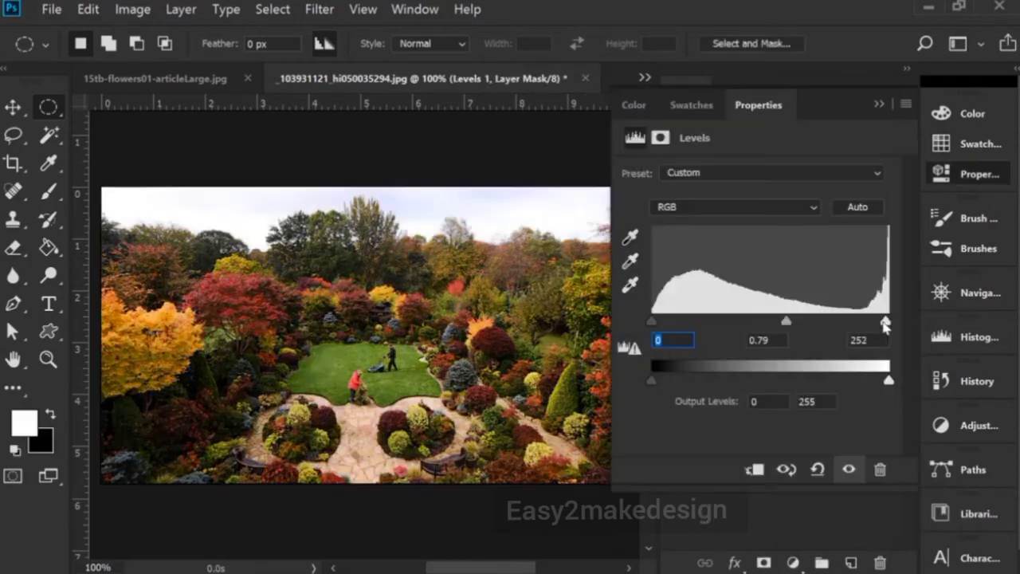
Set the Levels input black point to 1, the input white point to 185 and the output white level to 234.
drag(886, 323, 853, 327)
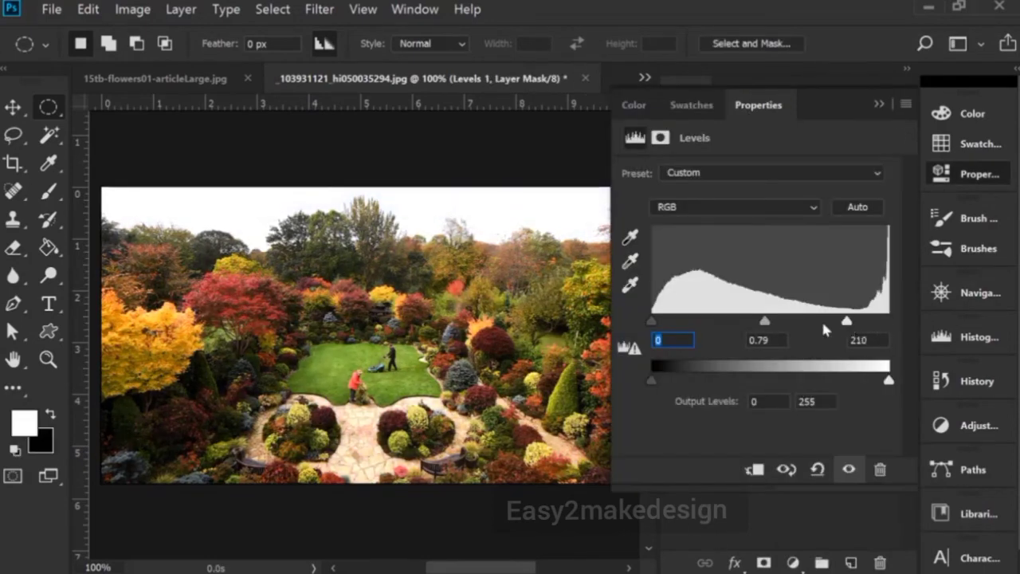
mouse_move(655, 322)
mouse_down()
mouse_move(674, 320)
mouse_move(651, 322)
mouse_up()
drag(846, 321, 825, 322)
mouse_move(648, 379)
mouse_down()
mouse_move(677, 378)
mouse_move(647, 382)
mouse_up()
mouse_move(882, 387)
mouse_down()
mouse_move(857, 387)
mouse_move(871, 385)
mouse_up()
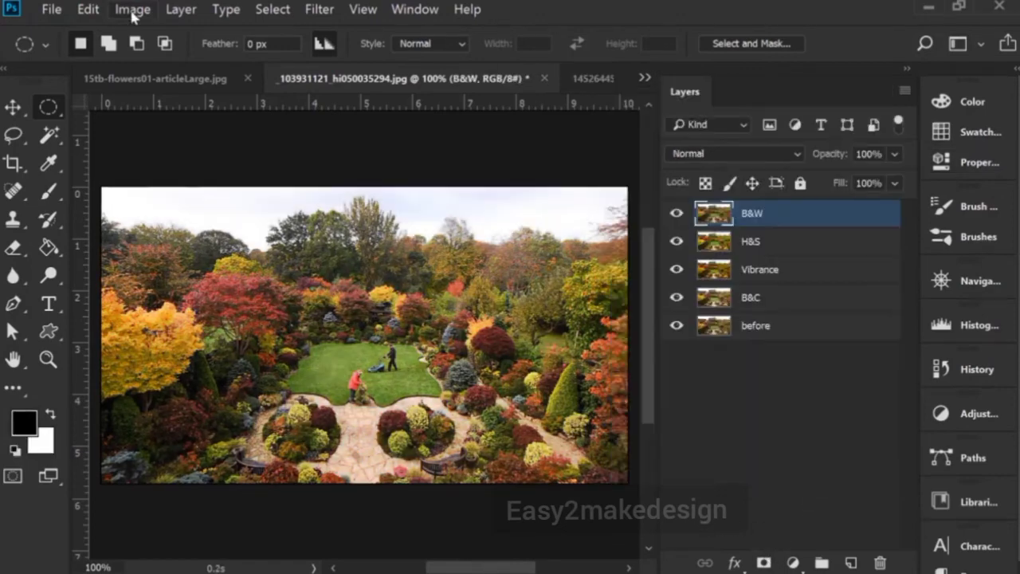
Start a Black & White adjustment on the B&W layer and set Reds to 42%, keeping the photo in view.
click(132, 9)
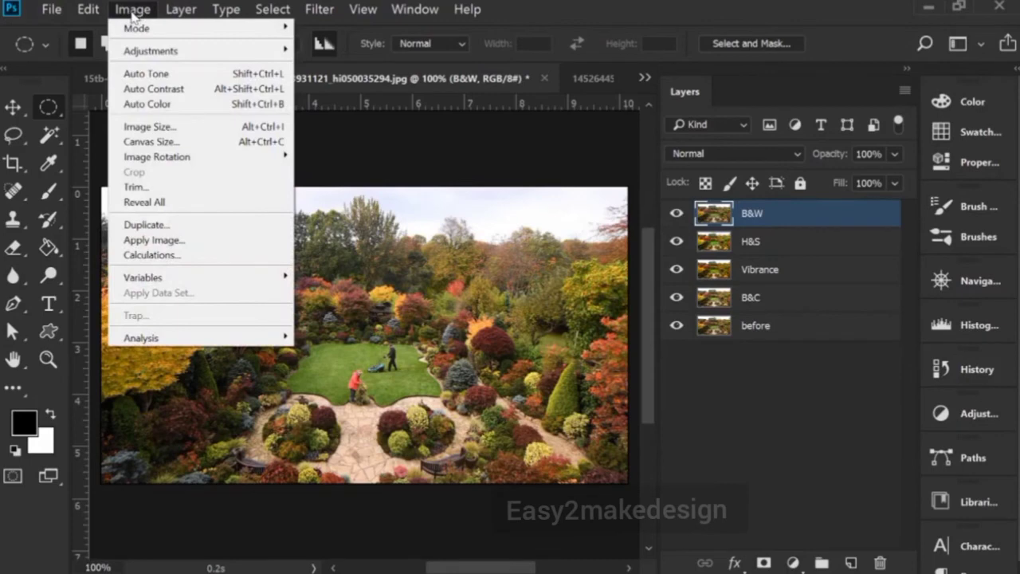
mouse_move(260, 52)
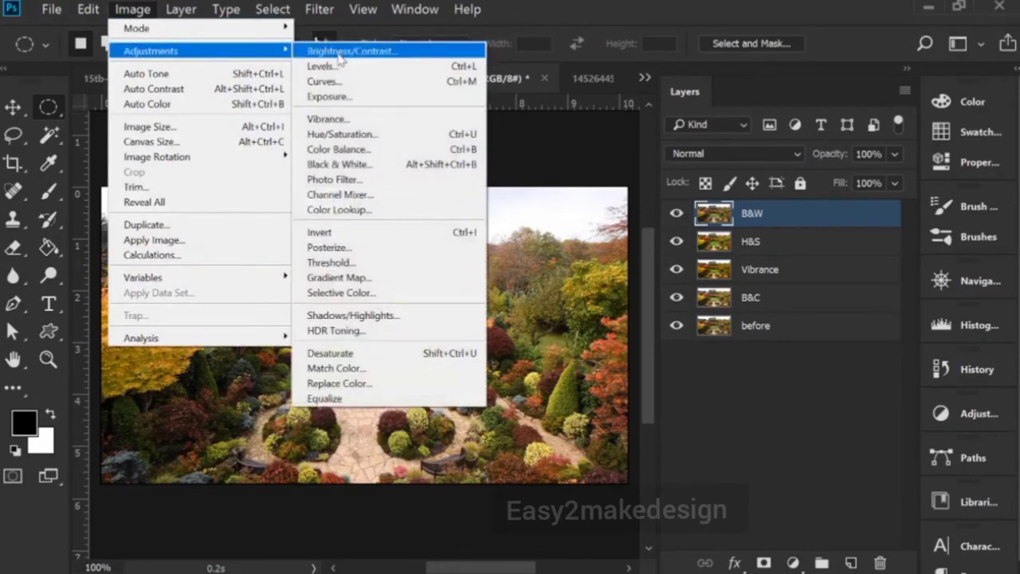
click(341, 164)
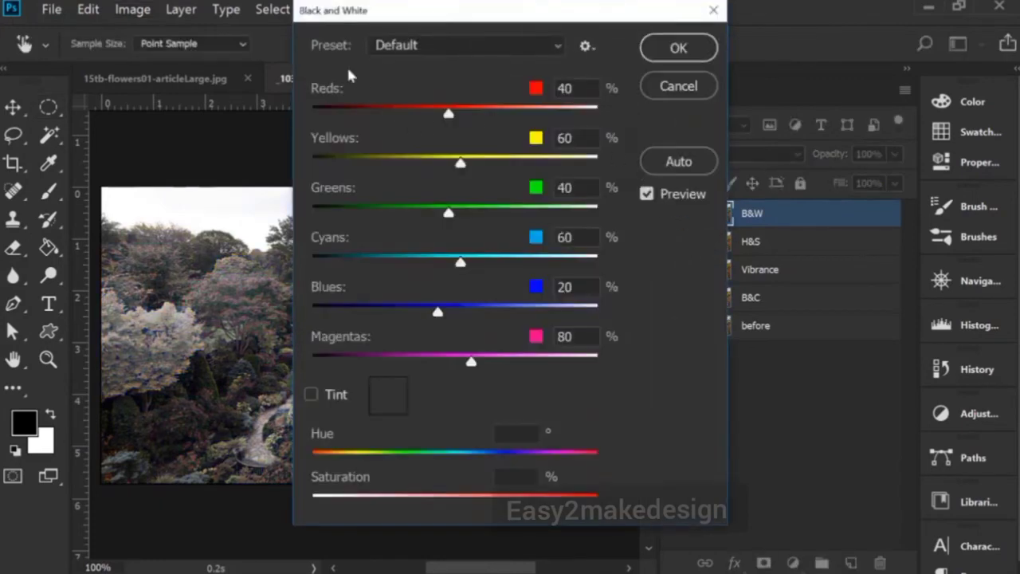
drag(439, 11, 627, 11)
mouse_move(644, 114)
mouse_down()
mouse_move(733, 112)
mouse_move(505, 112)
mouse_move(642, 112)
mouse_up()
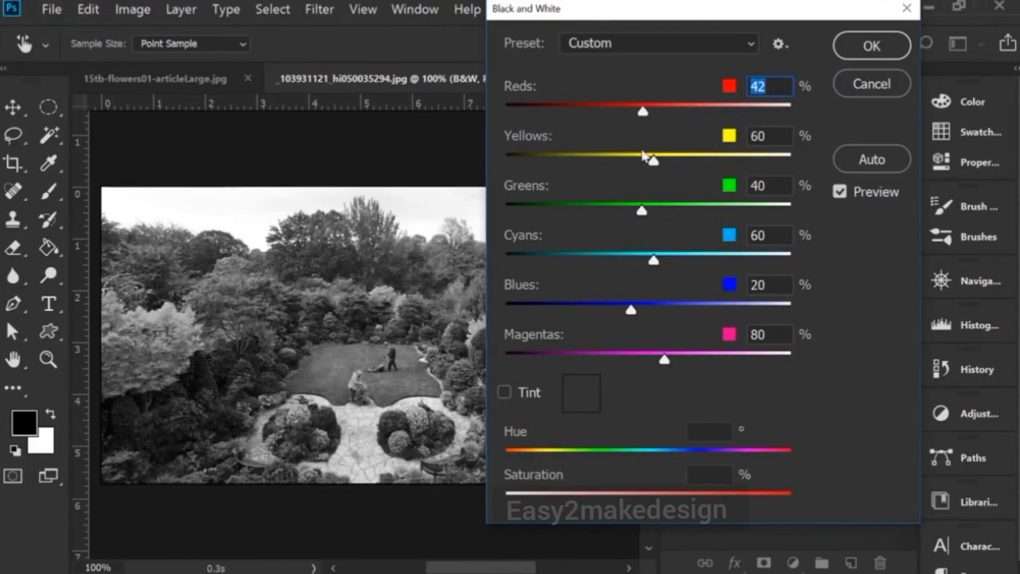
Set the Black & White mix to Yellows 66%, Greens 85%, Cyans 2%, Blues 58% and Magentas -13%.
mouse_move(652, 160)
mouse_down()
mouse_move(572, 163)
mouse_move(645, 179)
mouse_move(657, 162)
mouse_up()
drag(642, 211, 668, 212)
drag(653, 260, 620, 263)
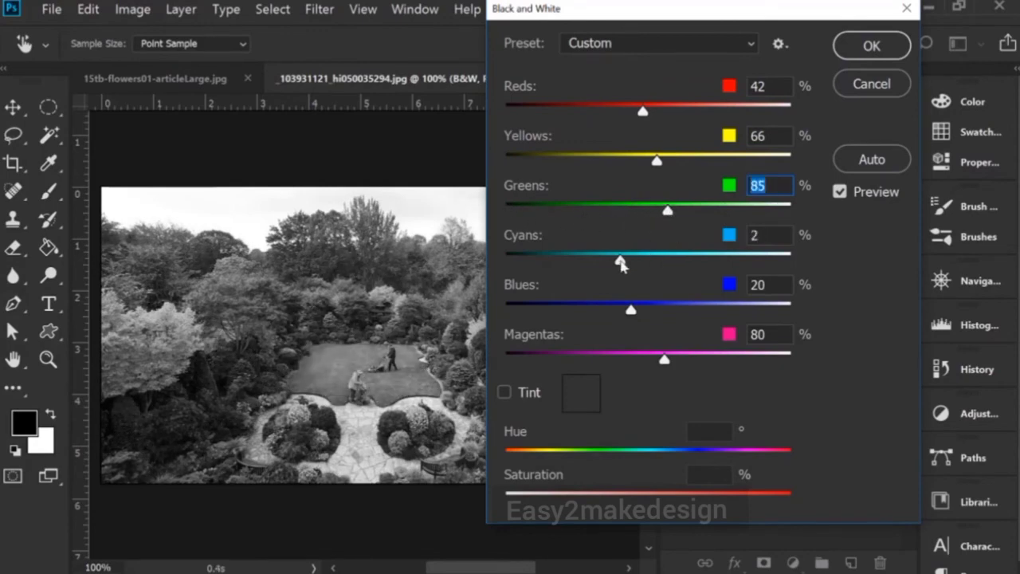
drag(630, 309, 652, 310)
drag(664, 360, 611, 359)
Enable Tint in the Black & White adjustment and set the tint color to green 00b10c.
click(505, 392)
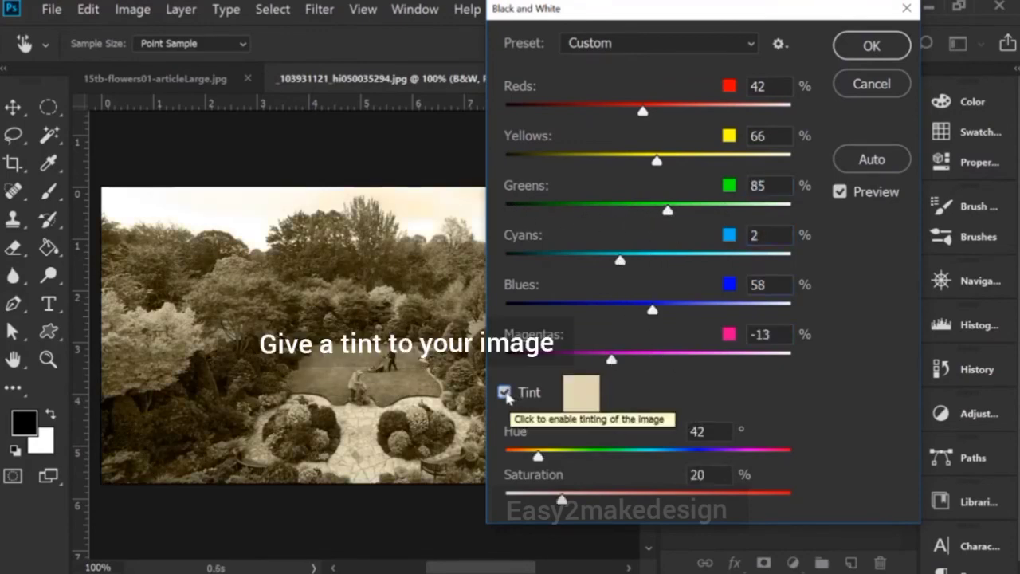
click(504, 393)
click(504, 392)
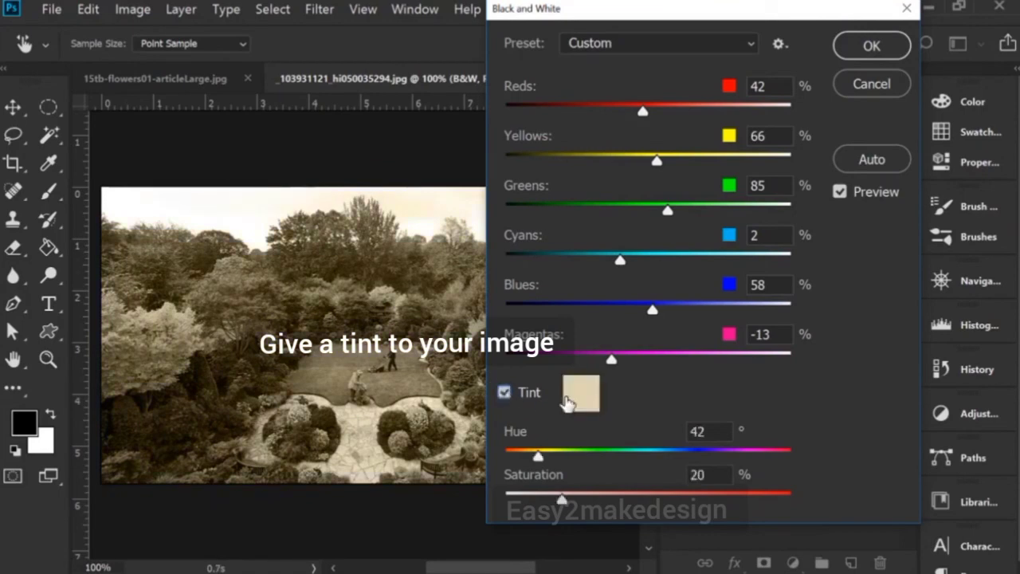
click(581, 394)
drag(490, 282, 612, 379)
drag(565, 308, 584, 283)
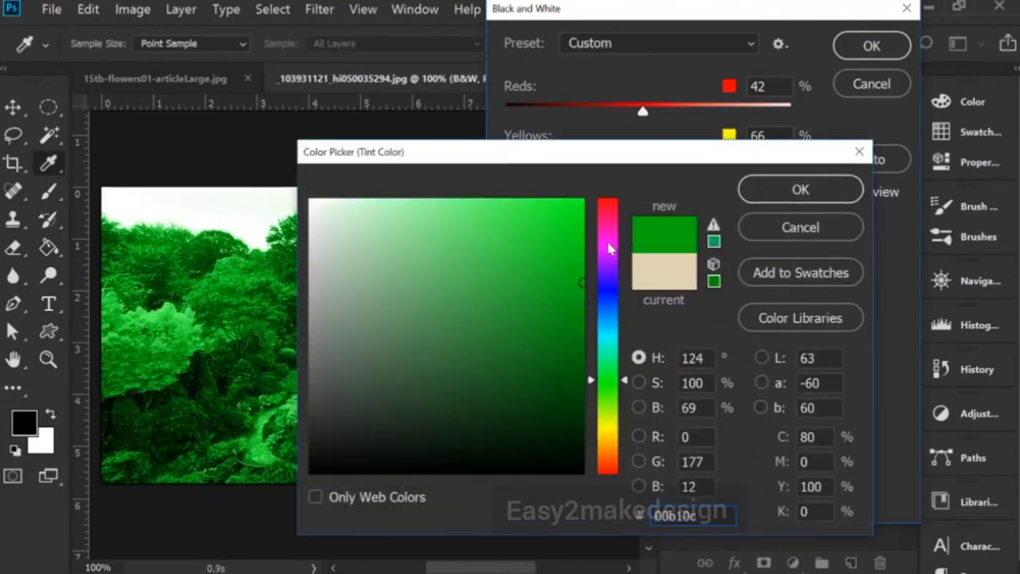
click(787, 199)
Change the tint color to a bright red with hue 353°, saturation 96% and brightness 89%.
click(582, 394)
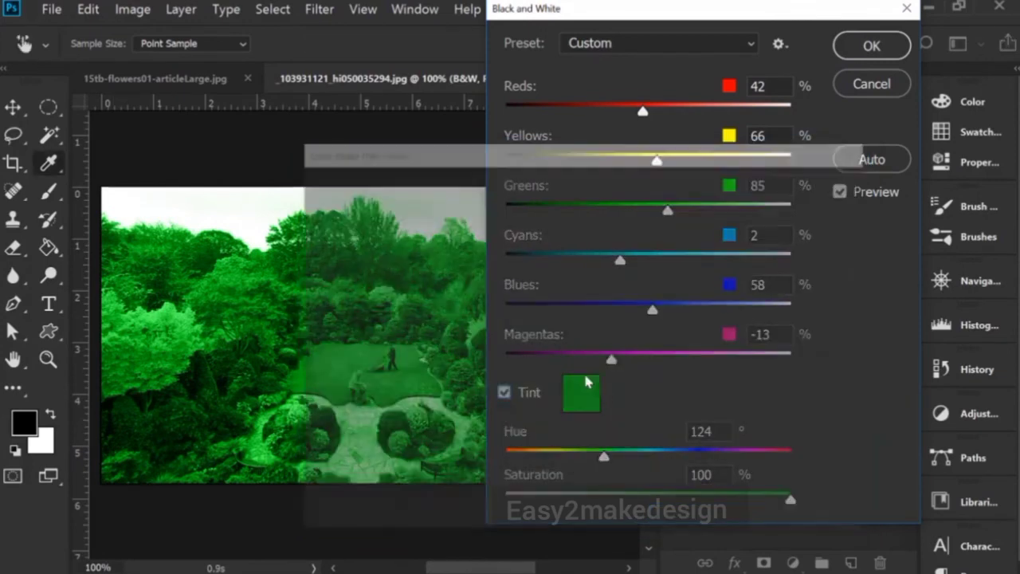
drag(615, 301, 613, 202)
click(571, 228)
click(787, 187)
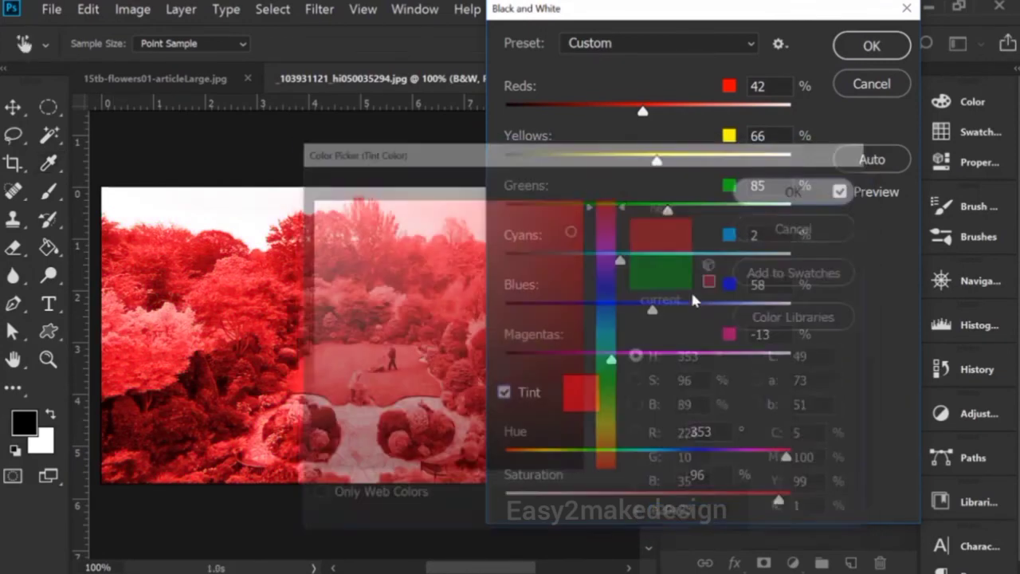
Compare the photo without and with Tint, keep it enabled, and set its Hue to 111° and Saturation to 15%.
click(529, 398)
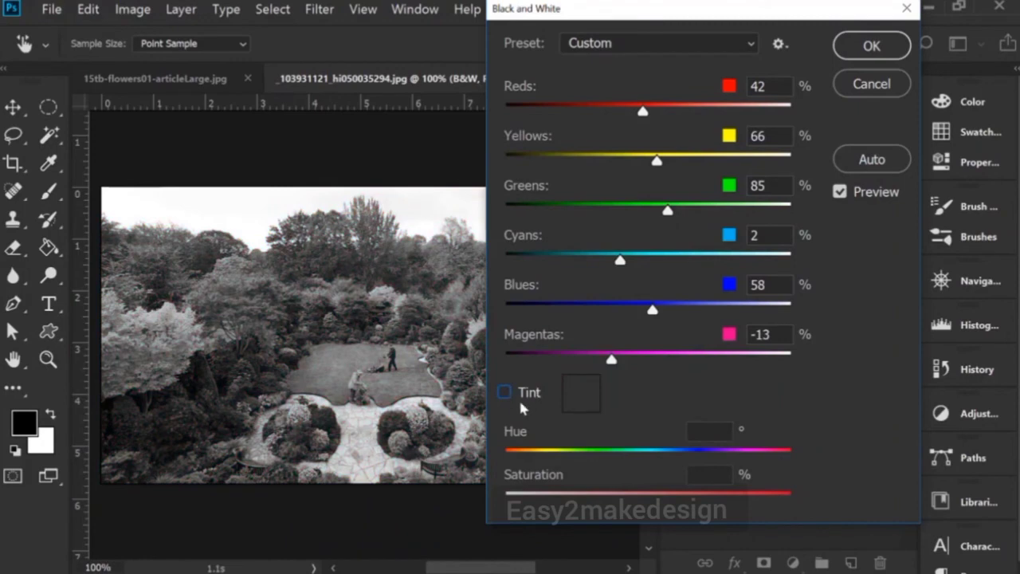
click(505, 393)
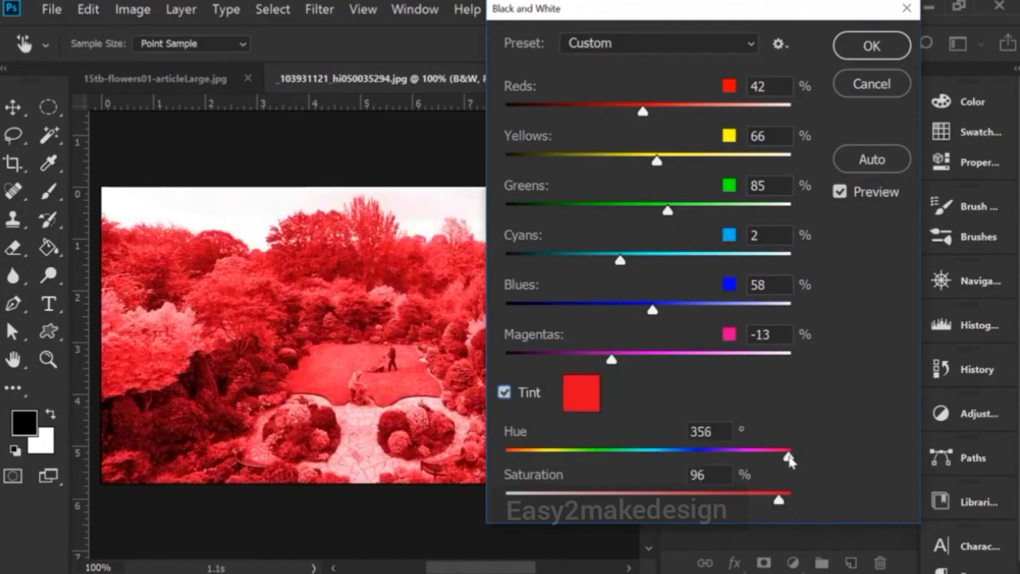
drag(789, 458, 593, 457)
drag(778, 498, 549, 522)
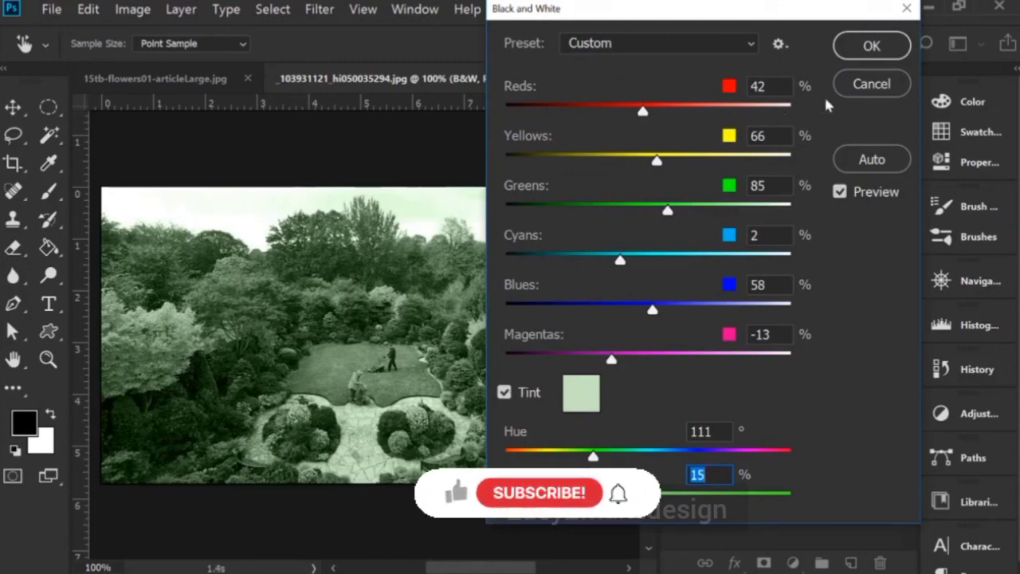
Apply the automatic Black & White mix, set Magentas to 25% and set the tint Saturation to 5%.
click(873, 161)
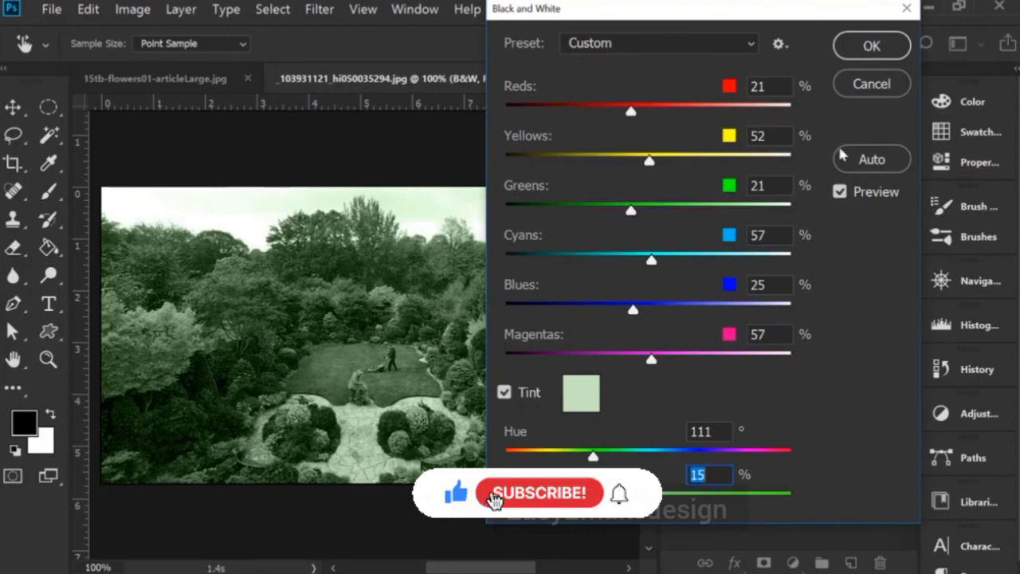
mouse_move(632, 357)
mouse_down()
mouse_move(646, 360)
mouse_move(631, 364)
mouse_up()
drag(548, 500, 520, 499)
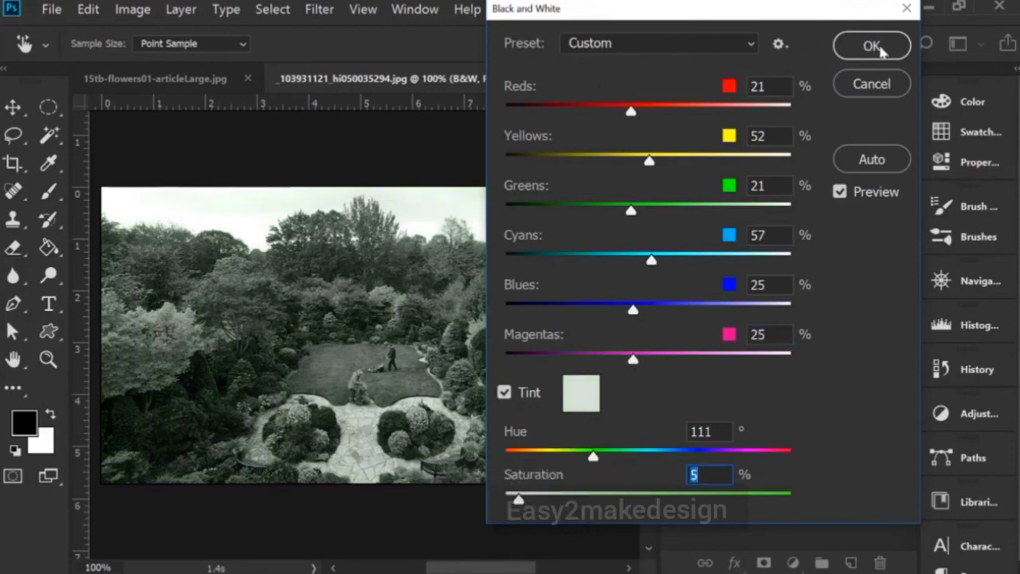